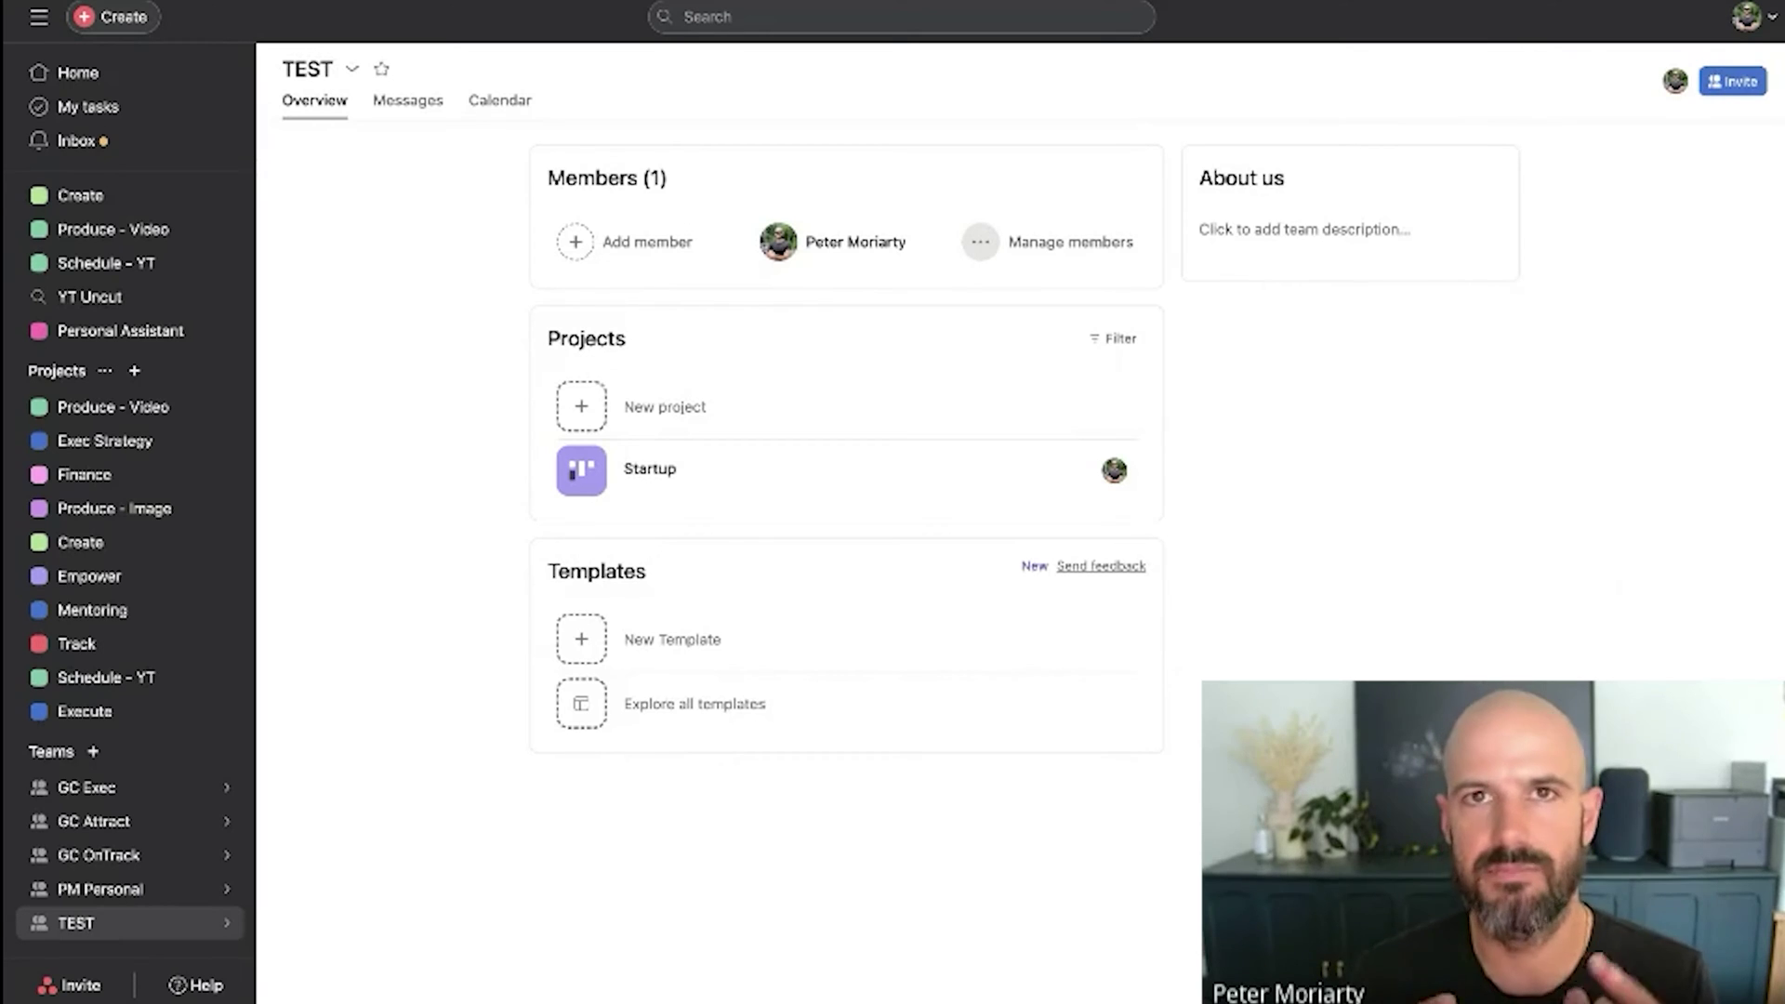
From the TEST team's Overview page, start creating a new project
left_click(669, 410)
Create a blank project named 'Strategic Priorities' with Board as its default view
left_click(770, 502)
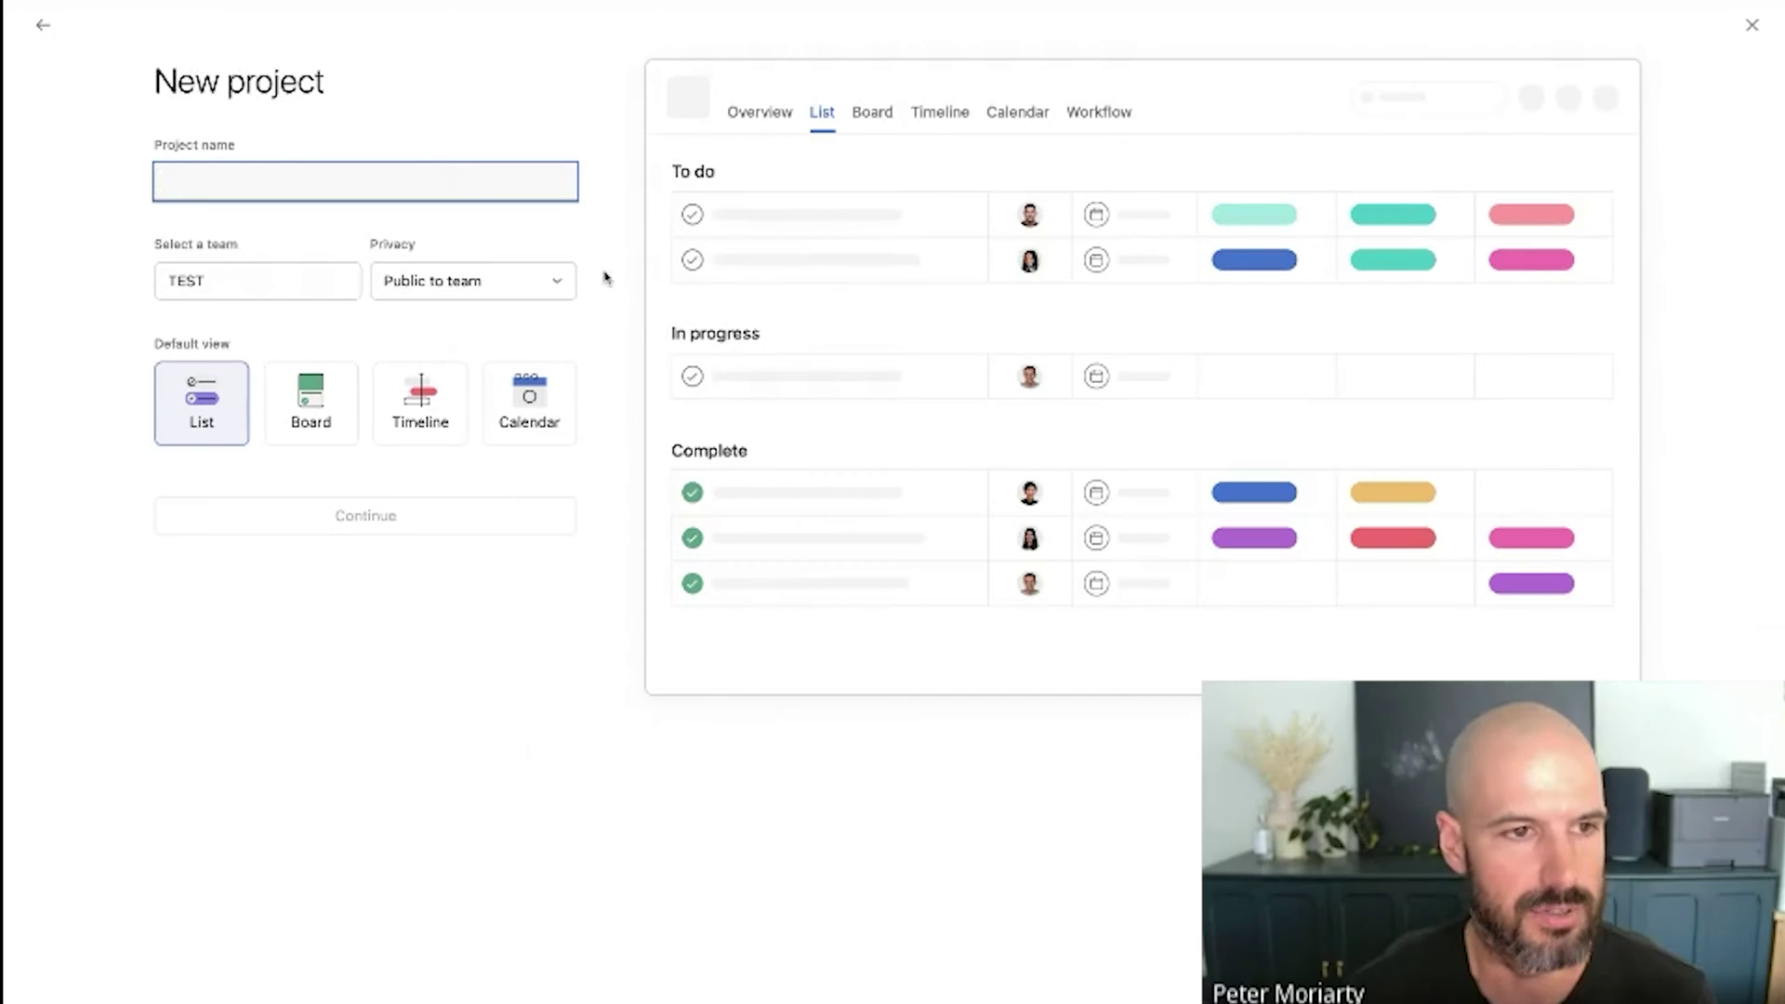
type("Strateg")
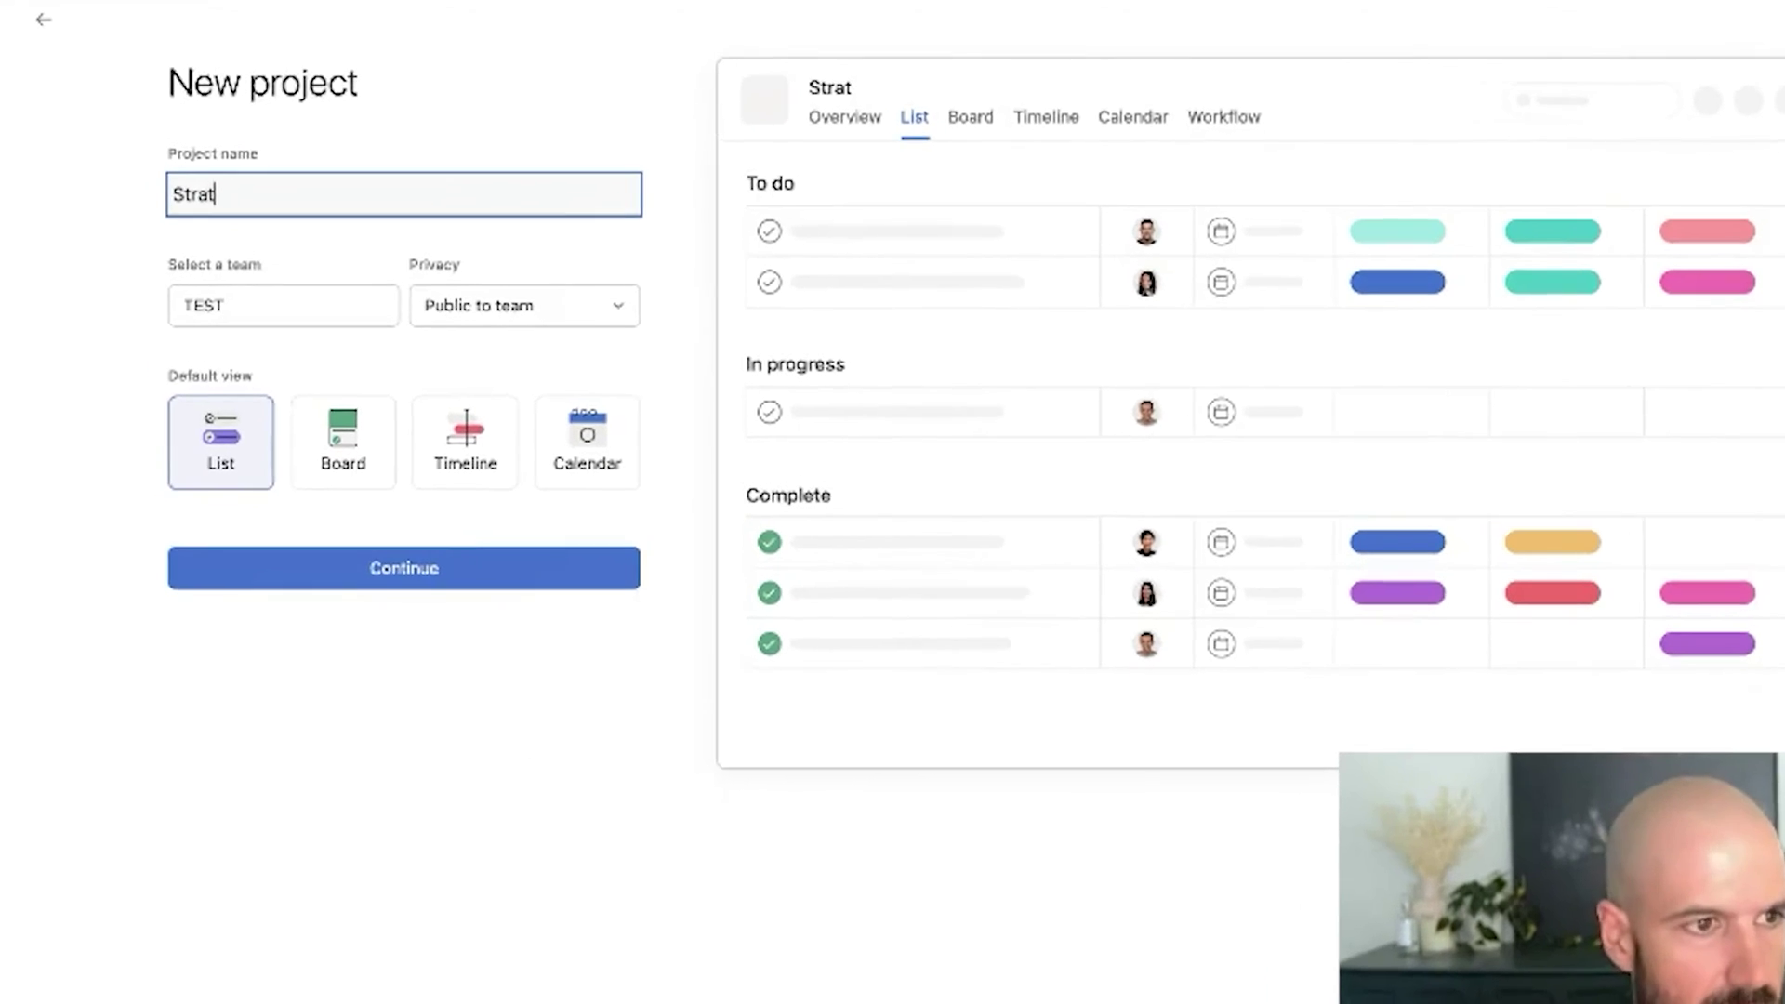
type("ic Priorities")
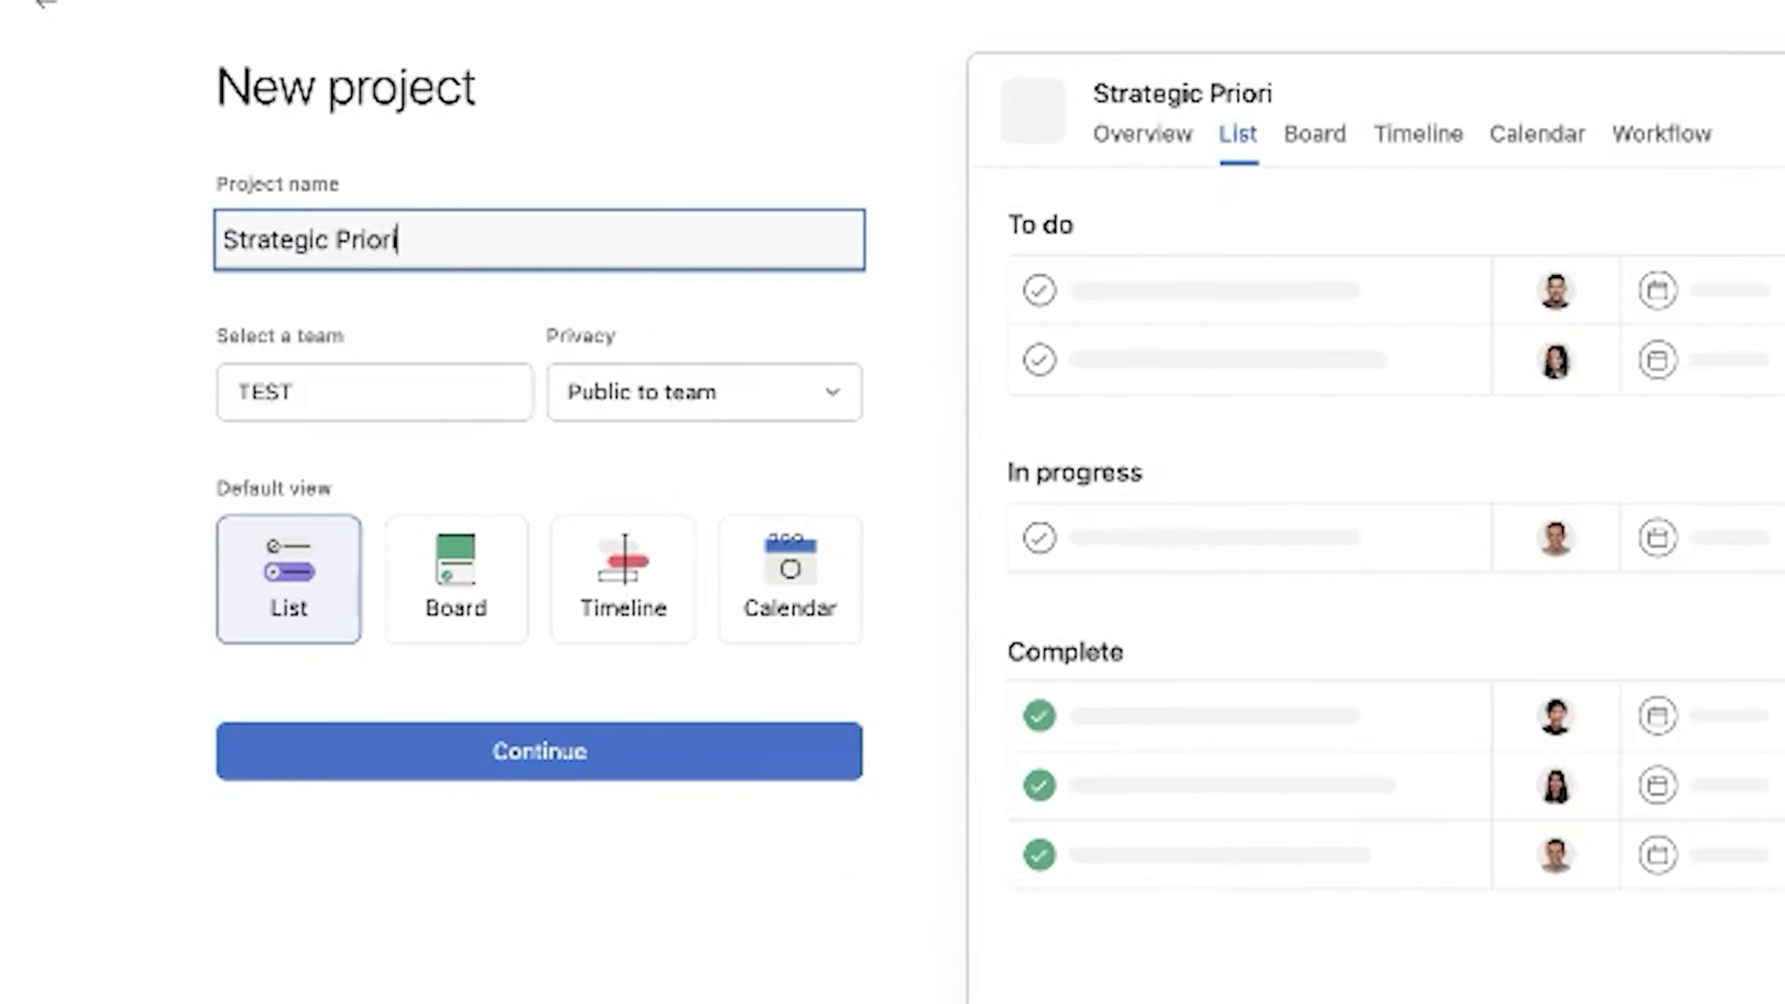
left_click(461, 584)
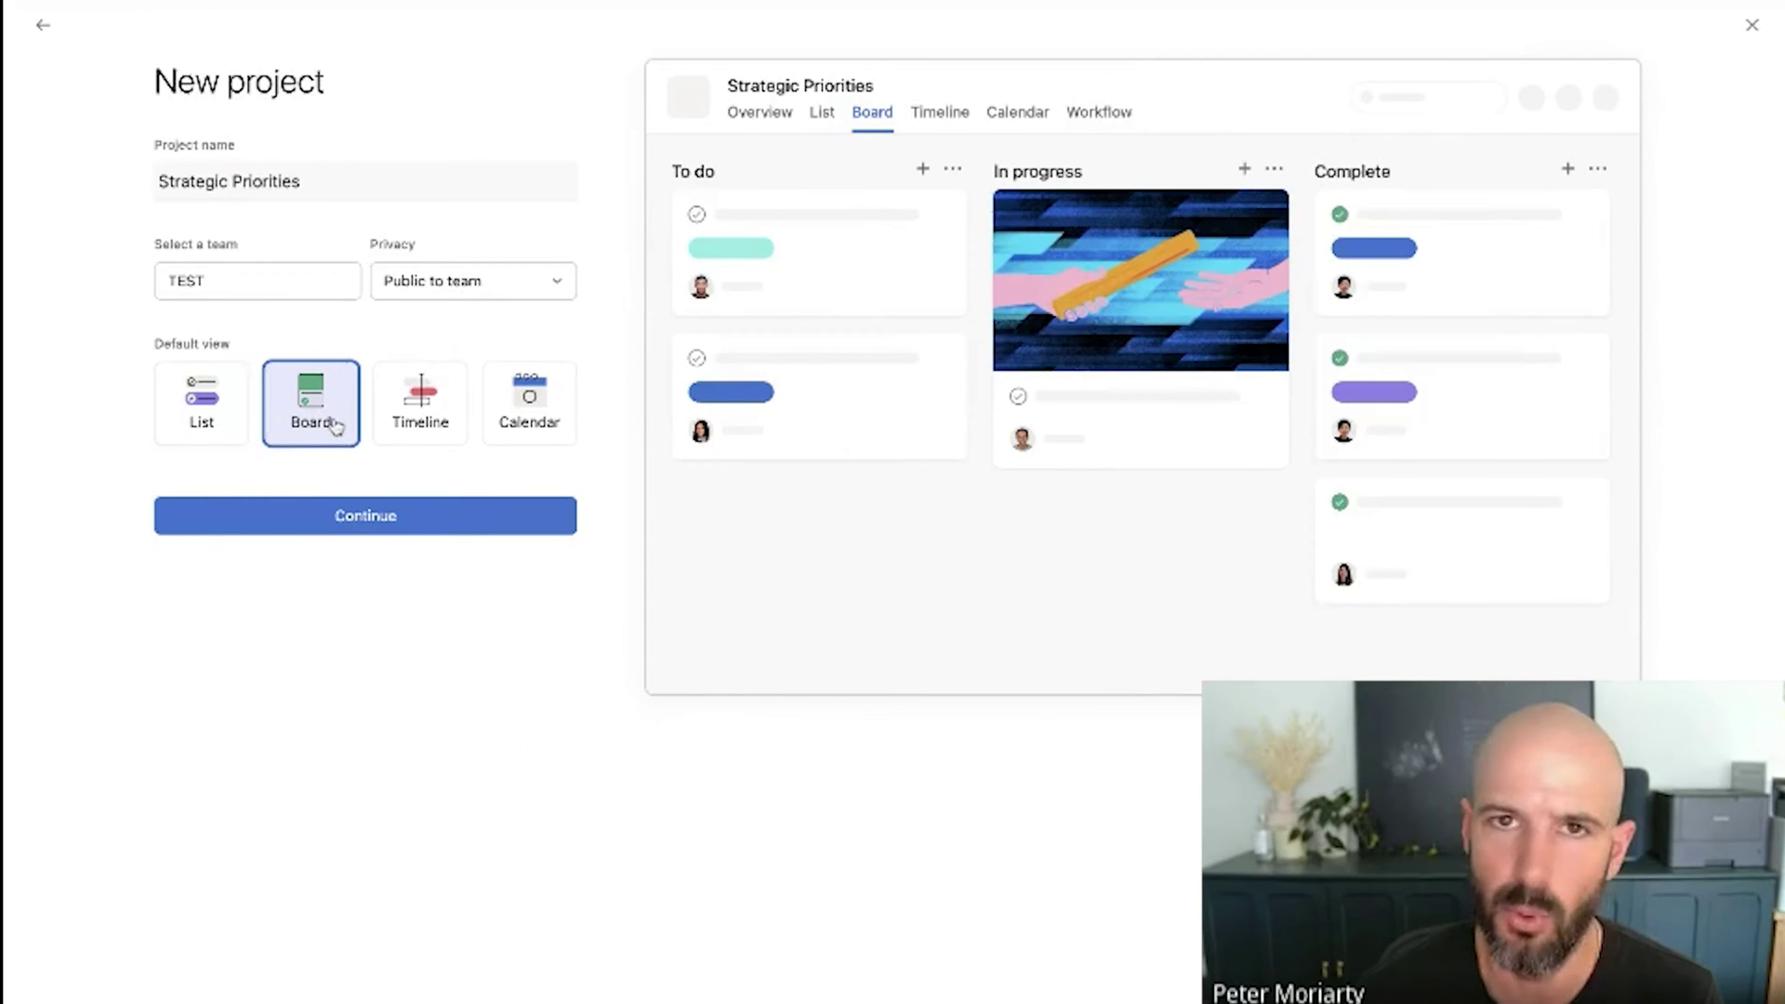
left_click(371, 515)
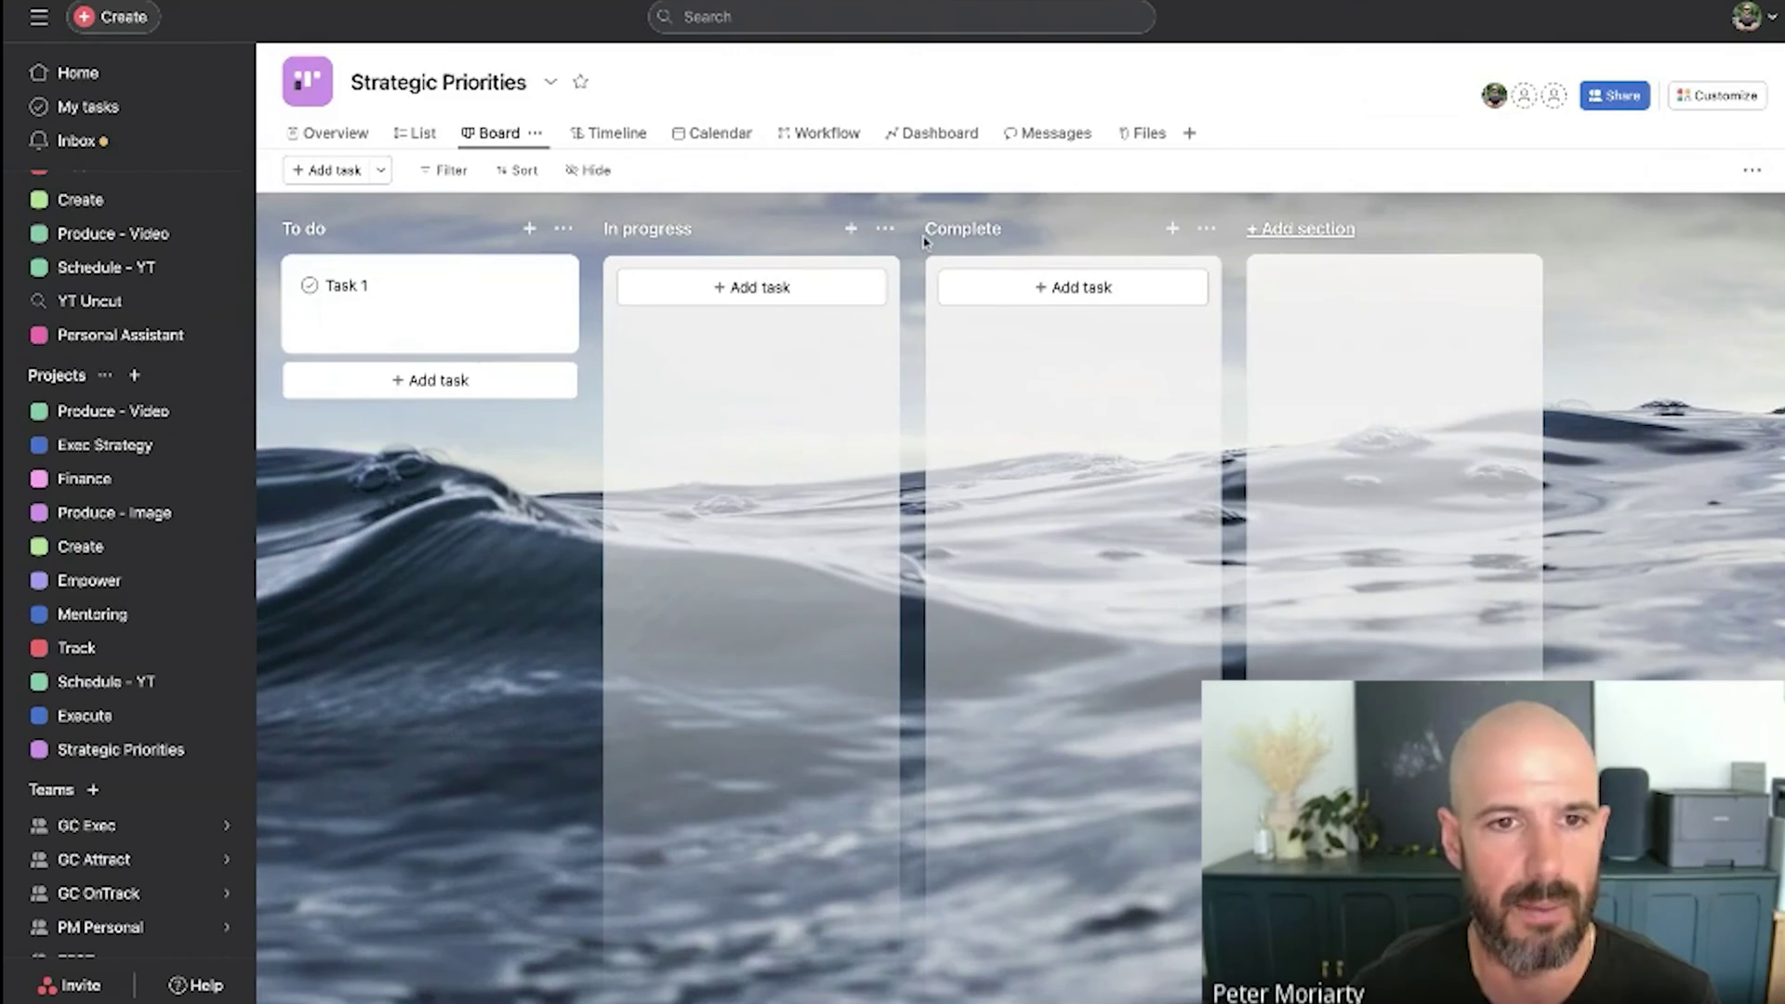
Rename the three sections to Business as Usual, This Quarter Projects and FY24 Areas
double_click(324, 229)
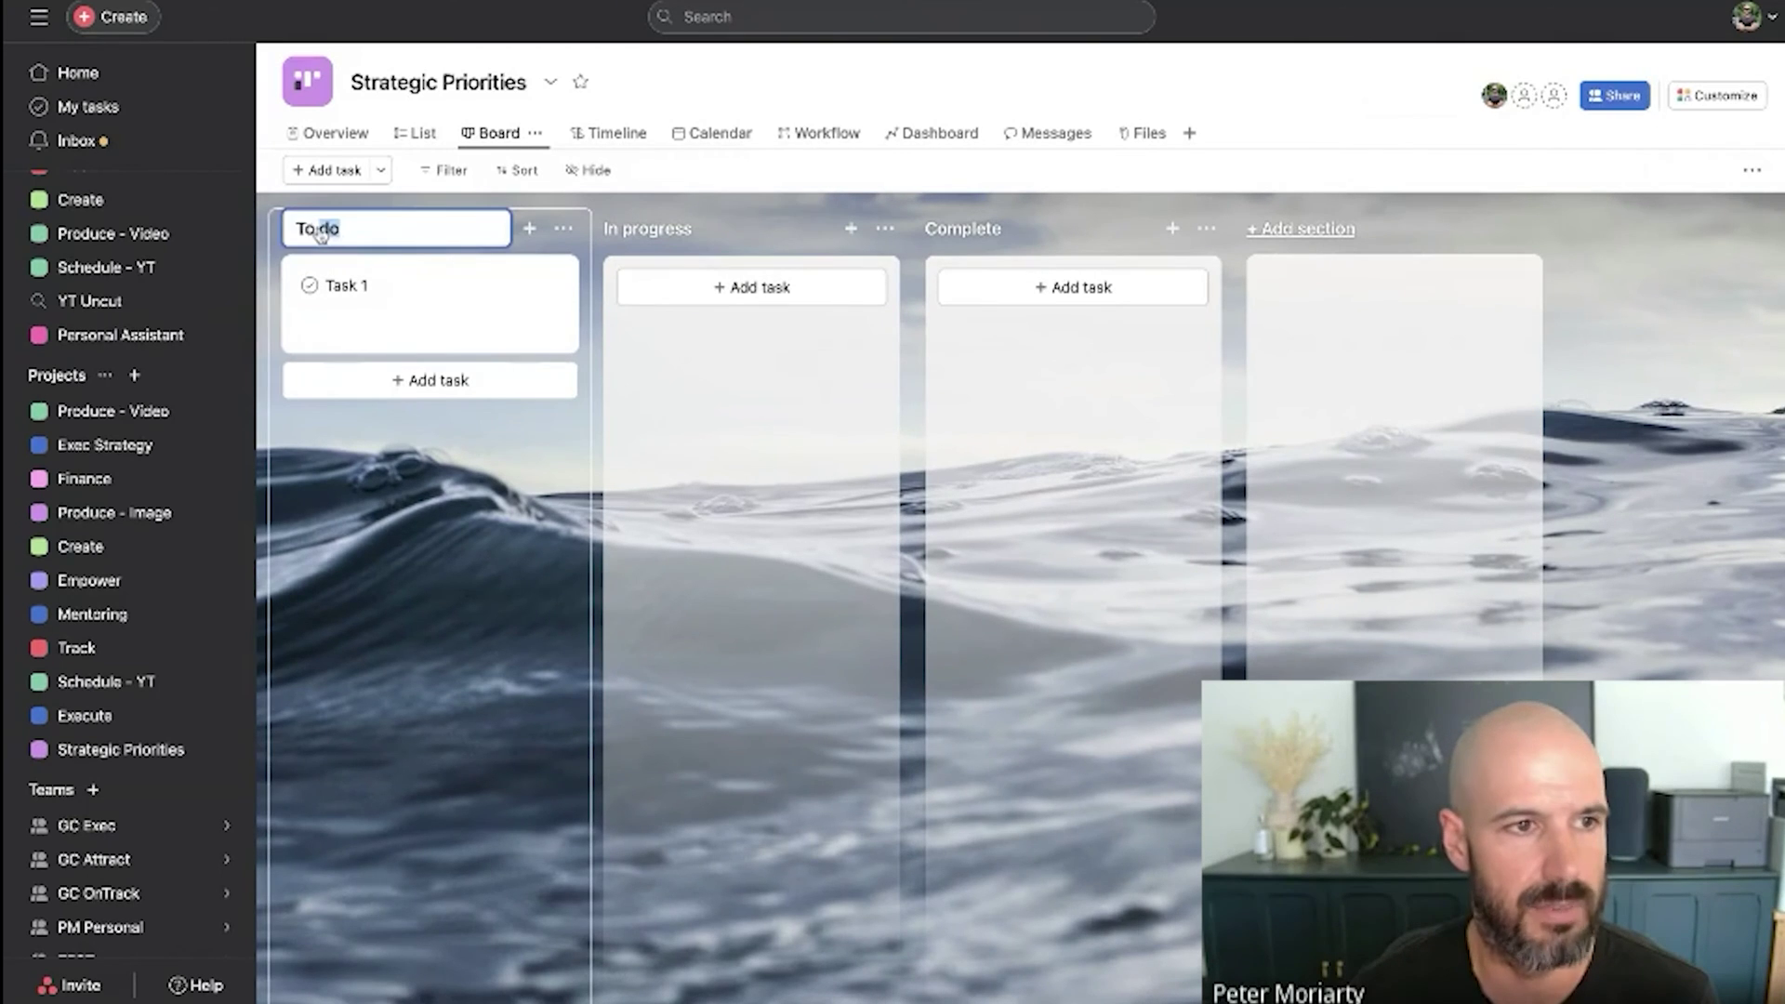
type("Business")
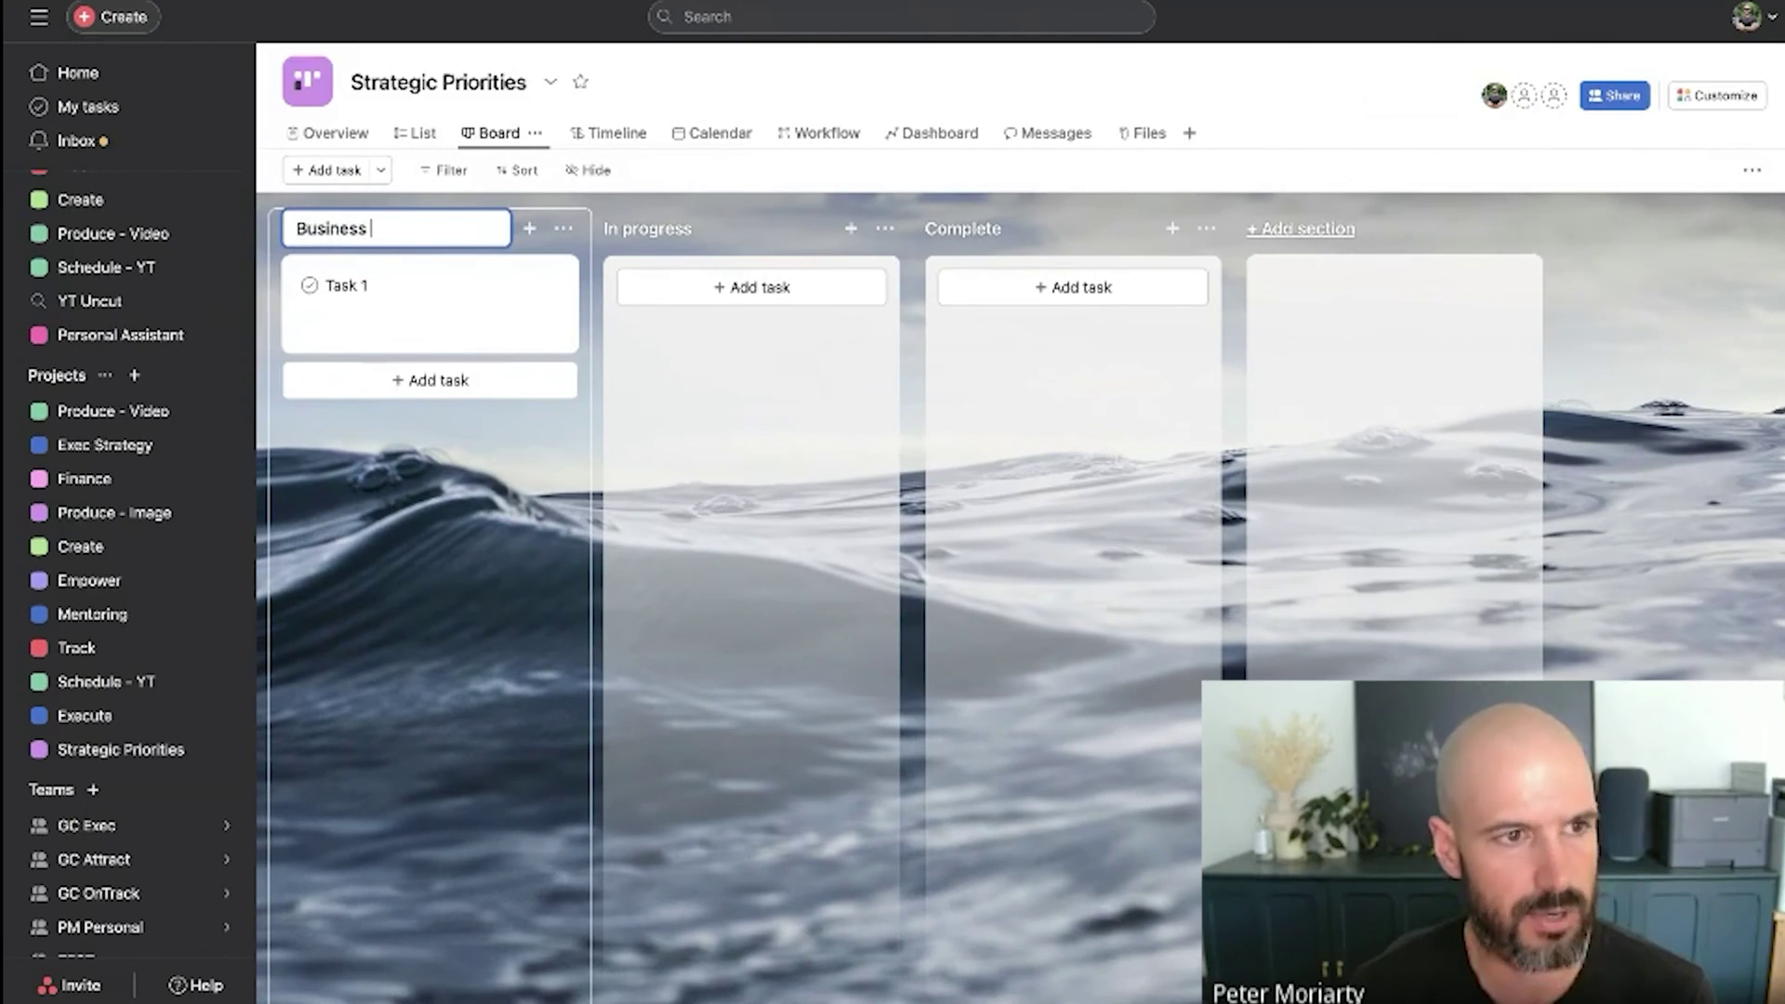
type(" as Usual")
key("Return")
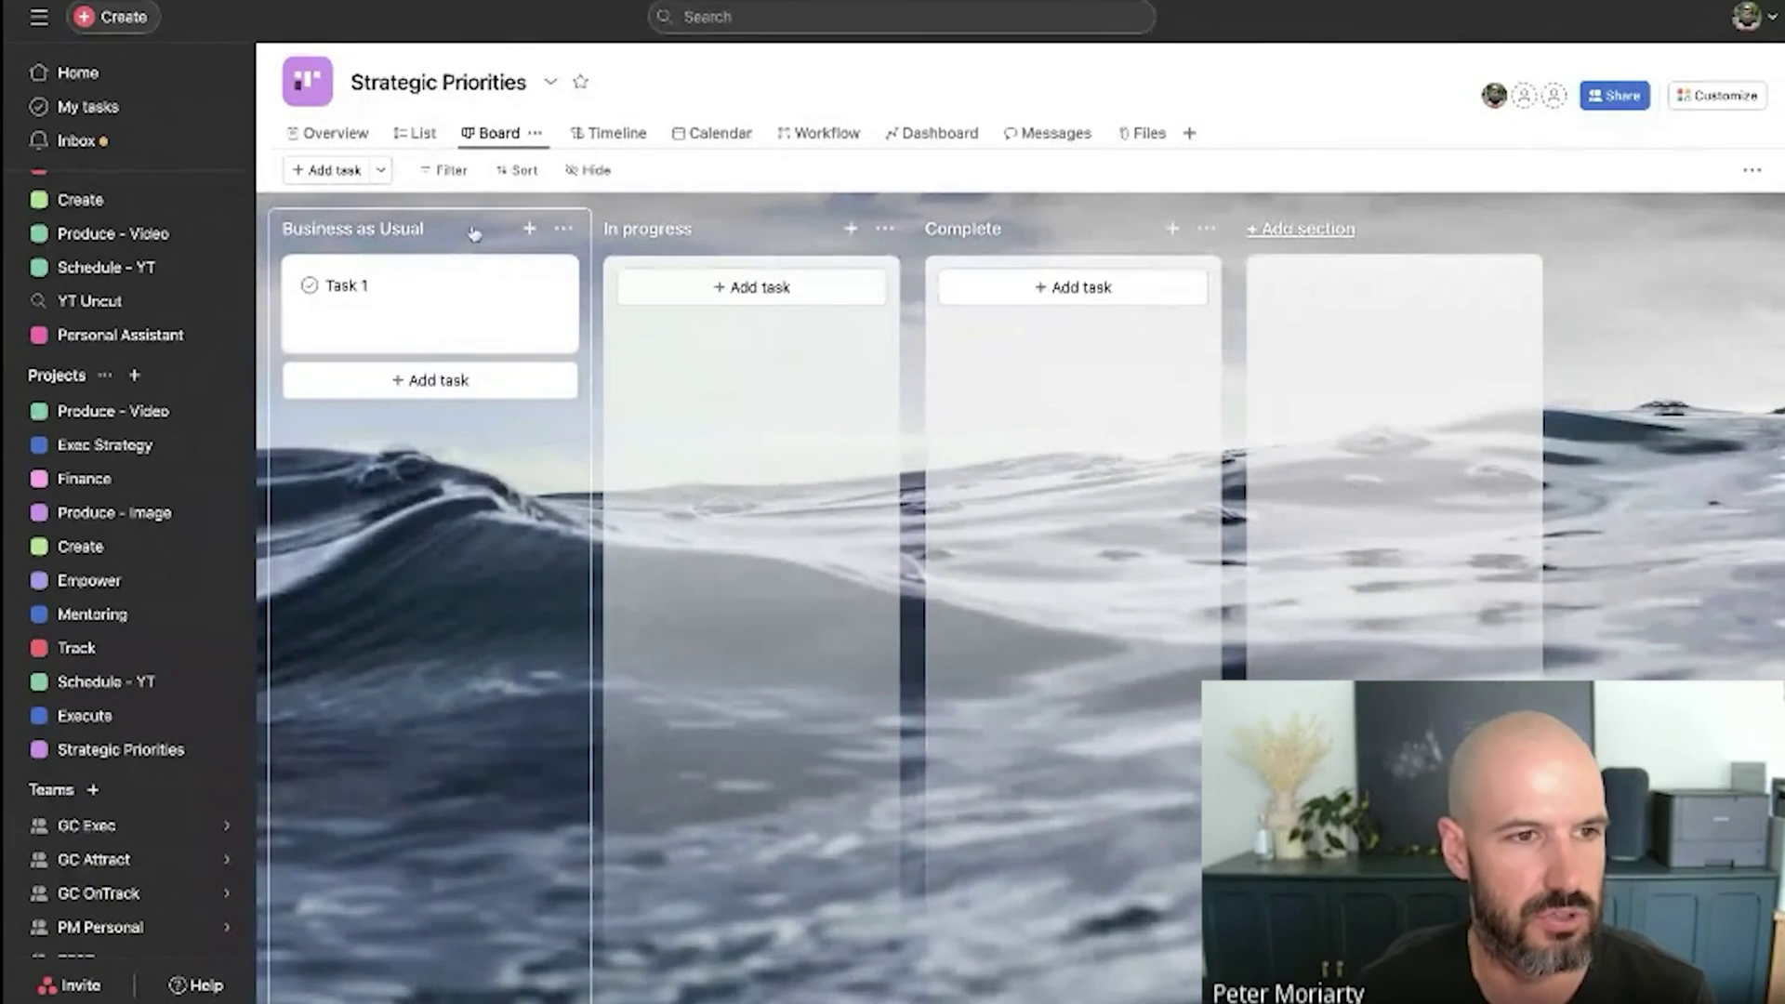
left_click(649, 229)
type("This Quar")
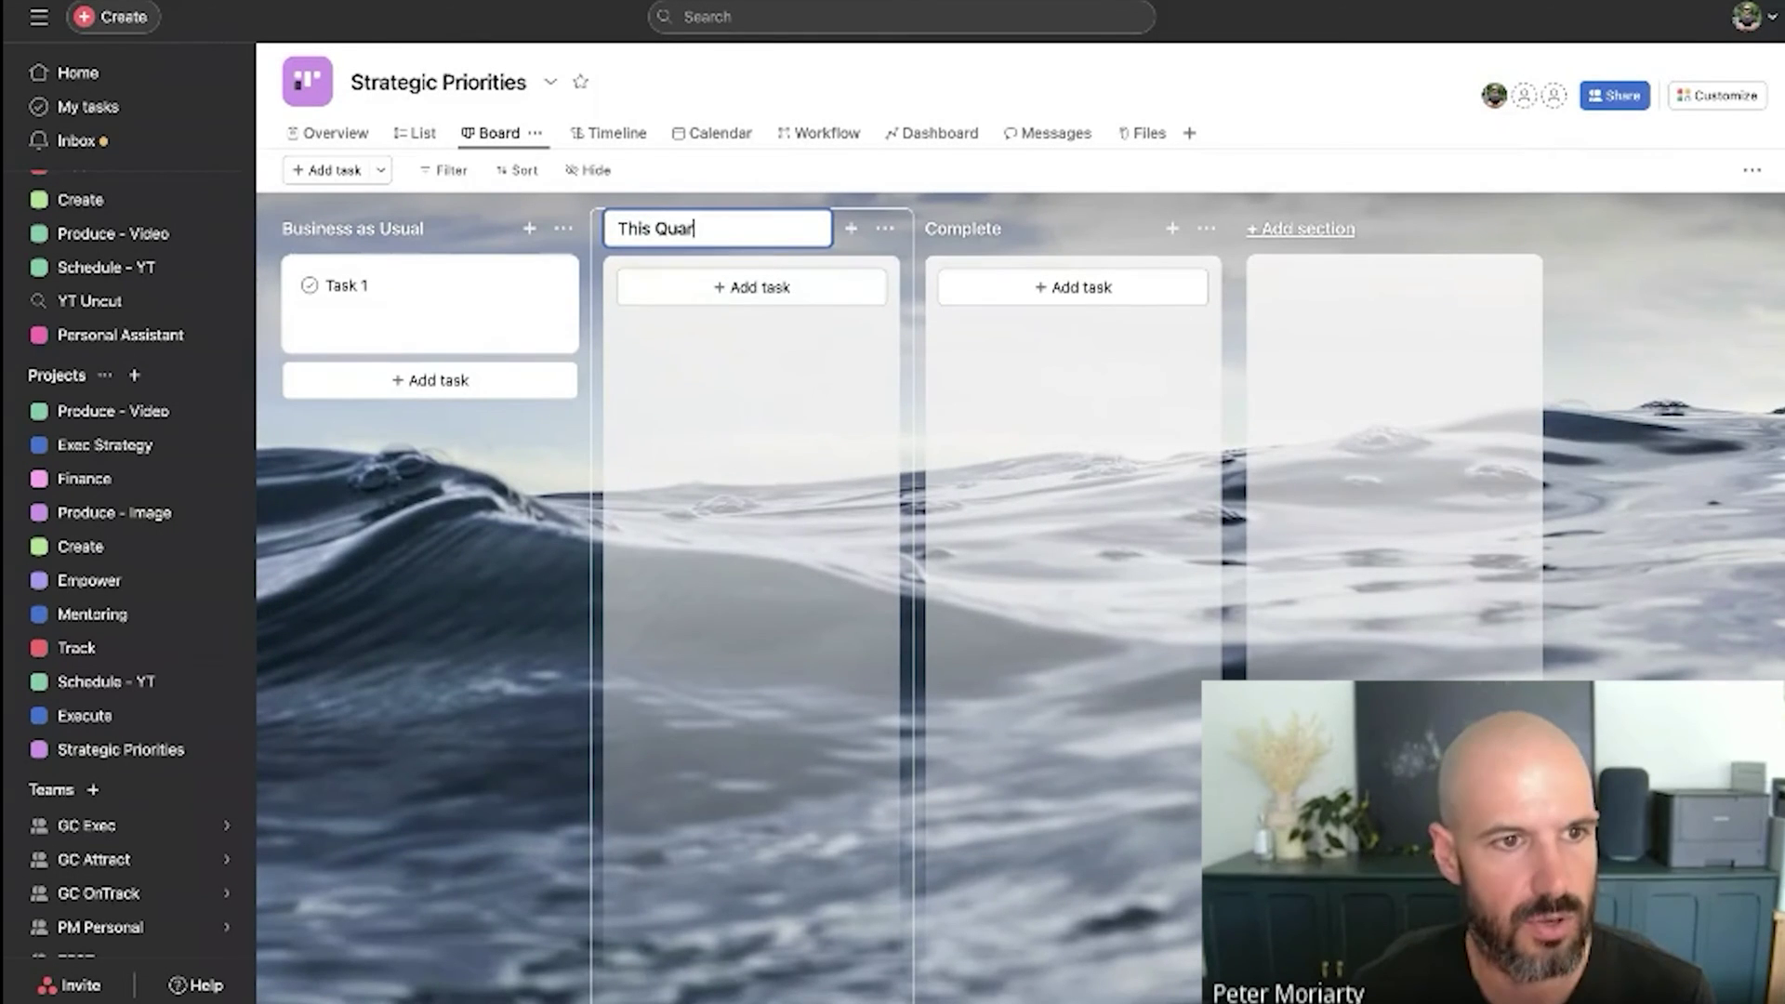
type("ter Projects")
key("Tab")
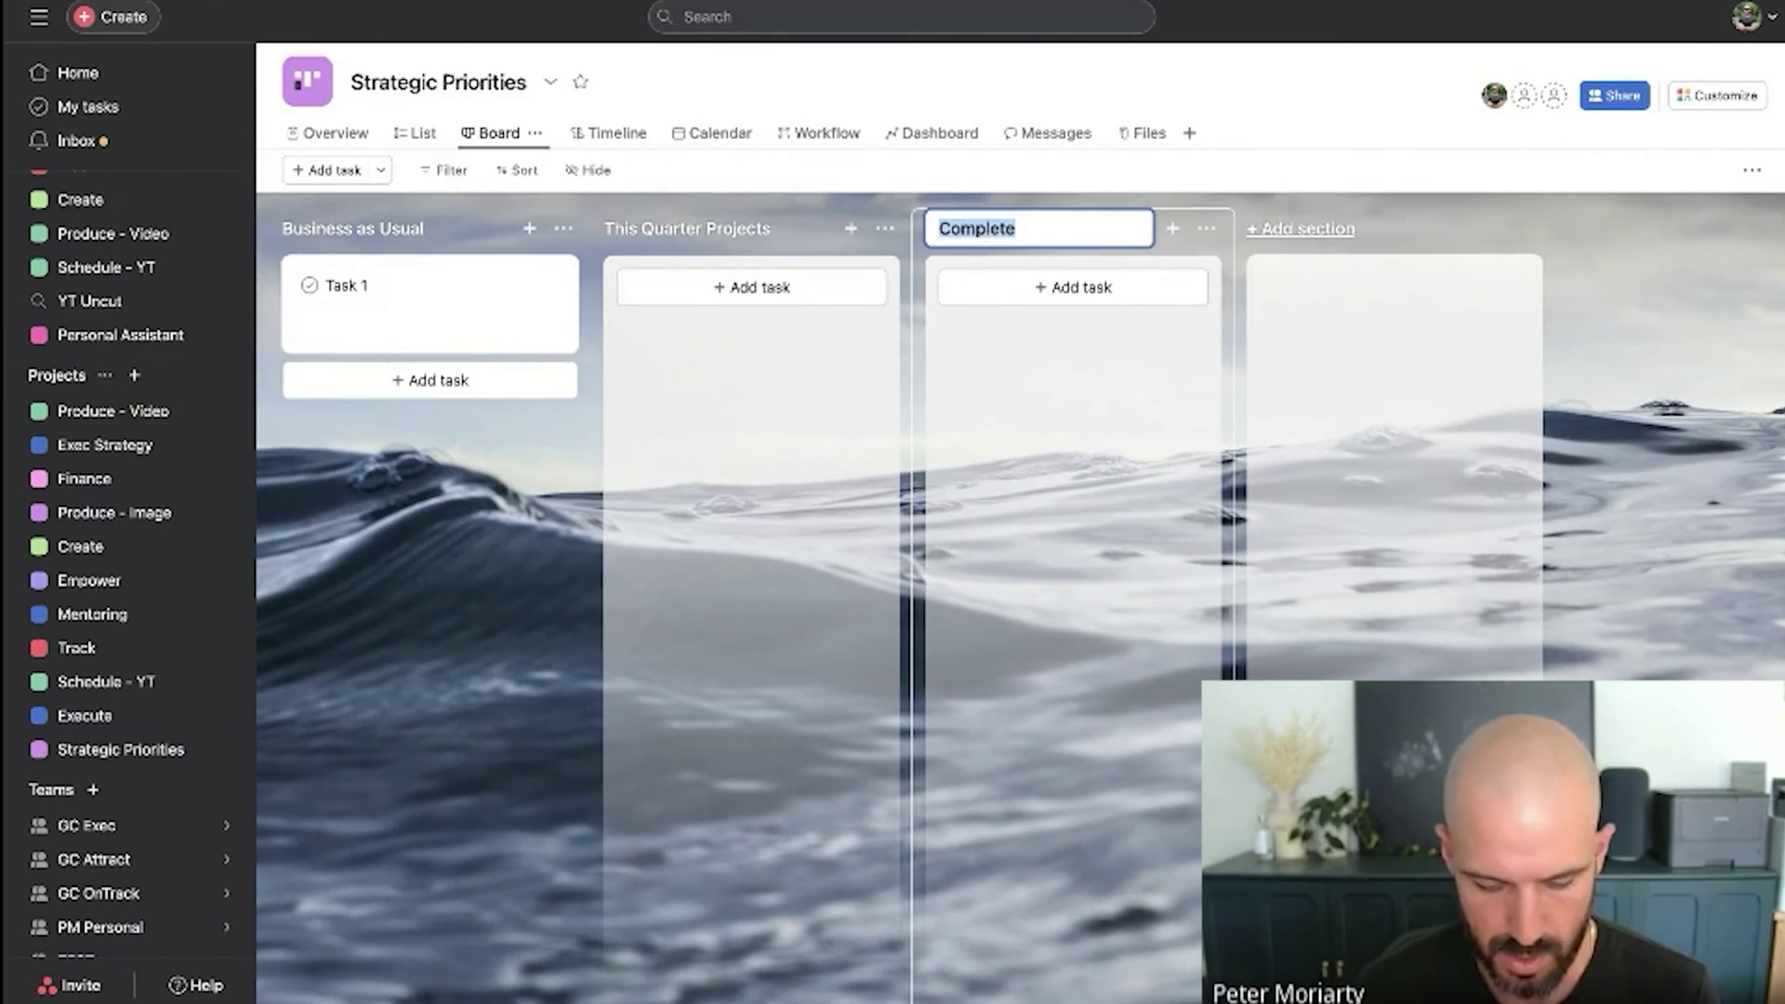
type("FY24 Areas")
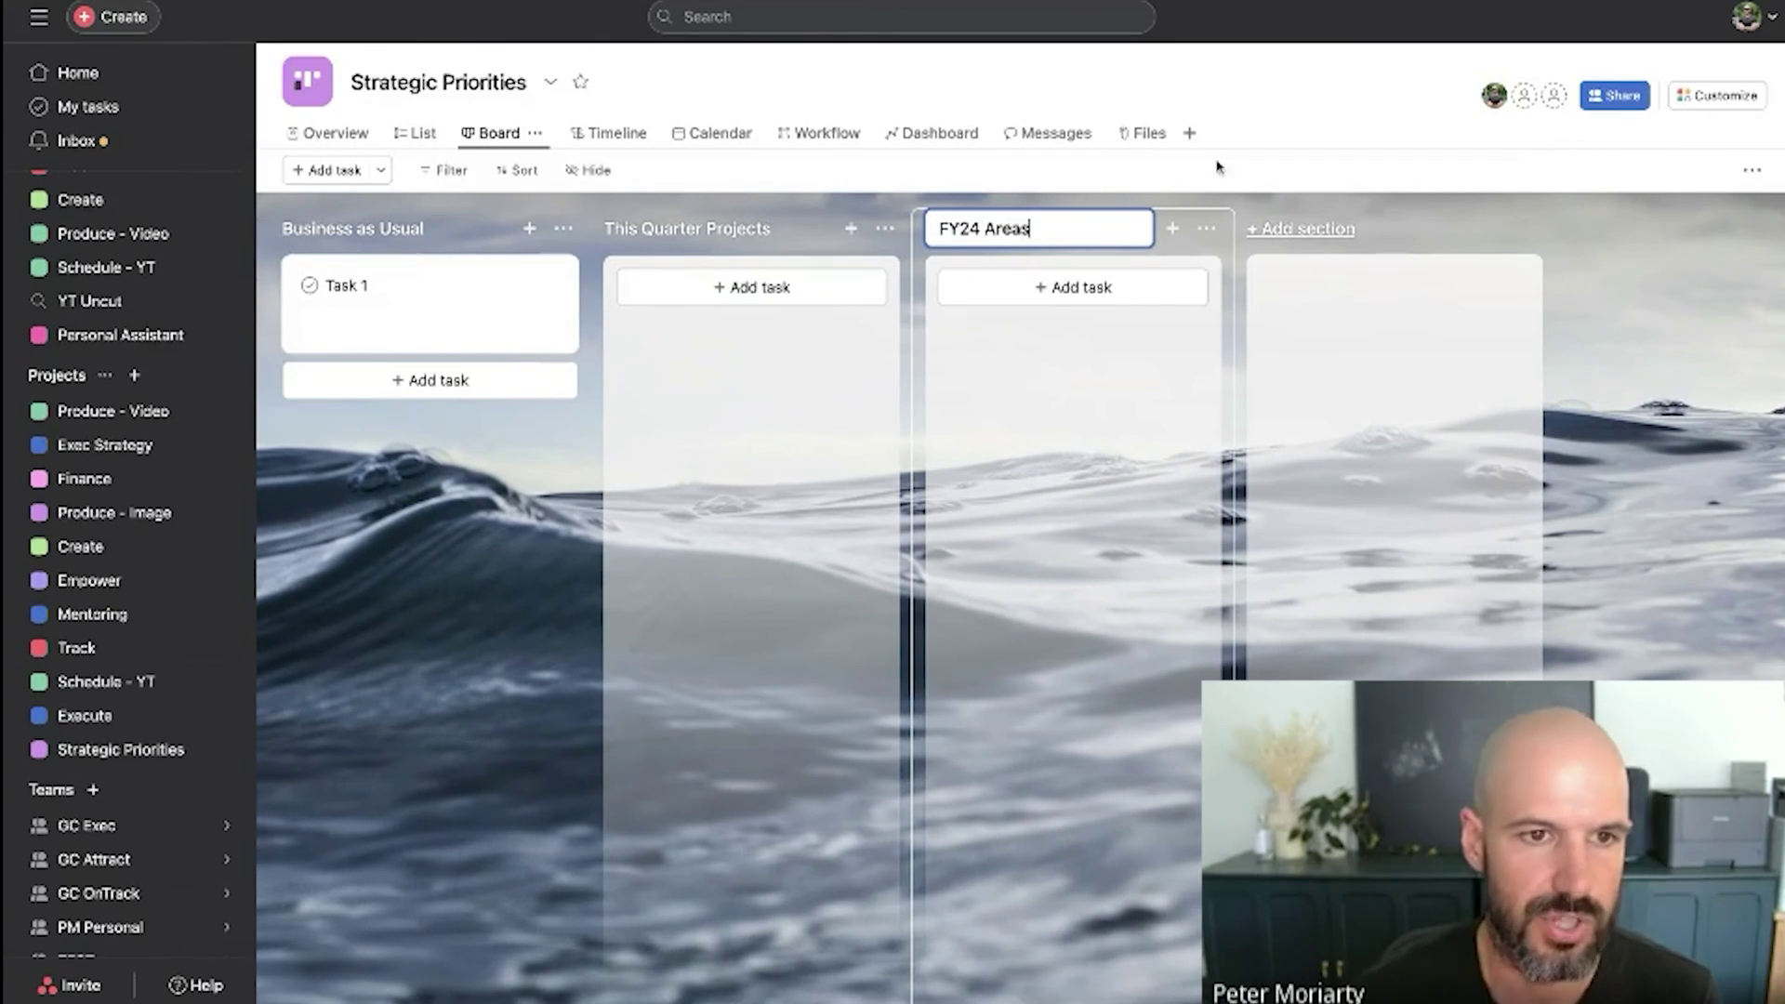
key("Return")
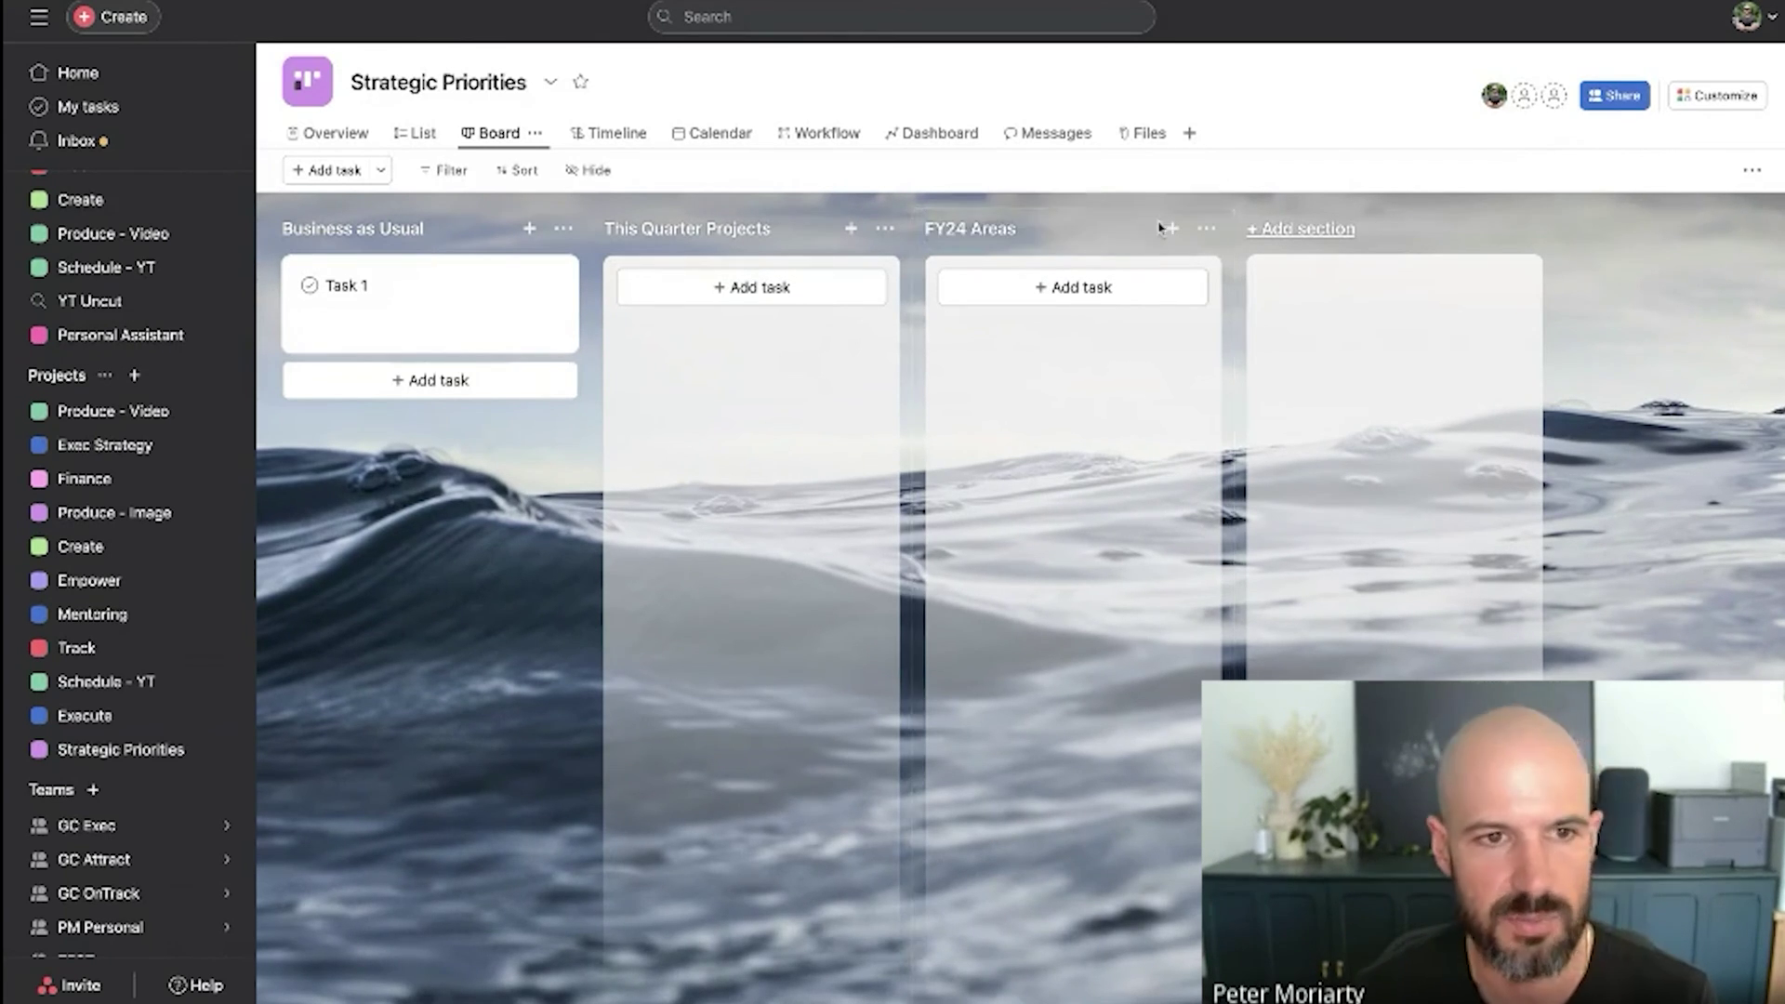
Add two new sections, Future Quarter/Ideas List and Completed
left_click(1311, 230)
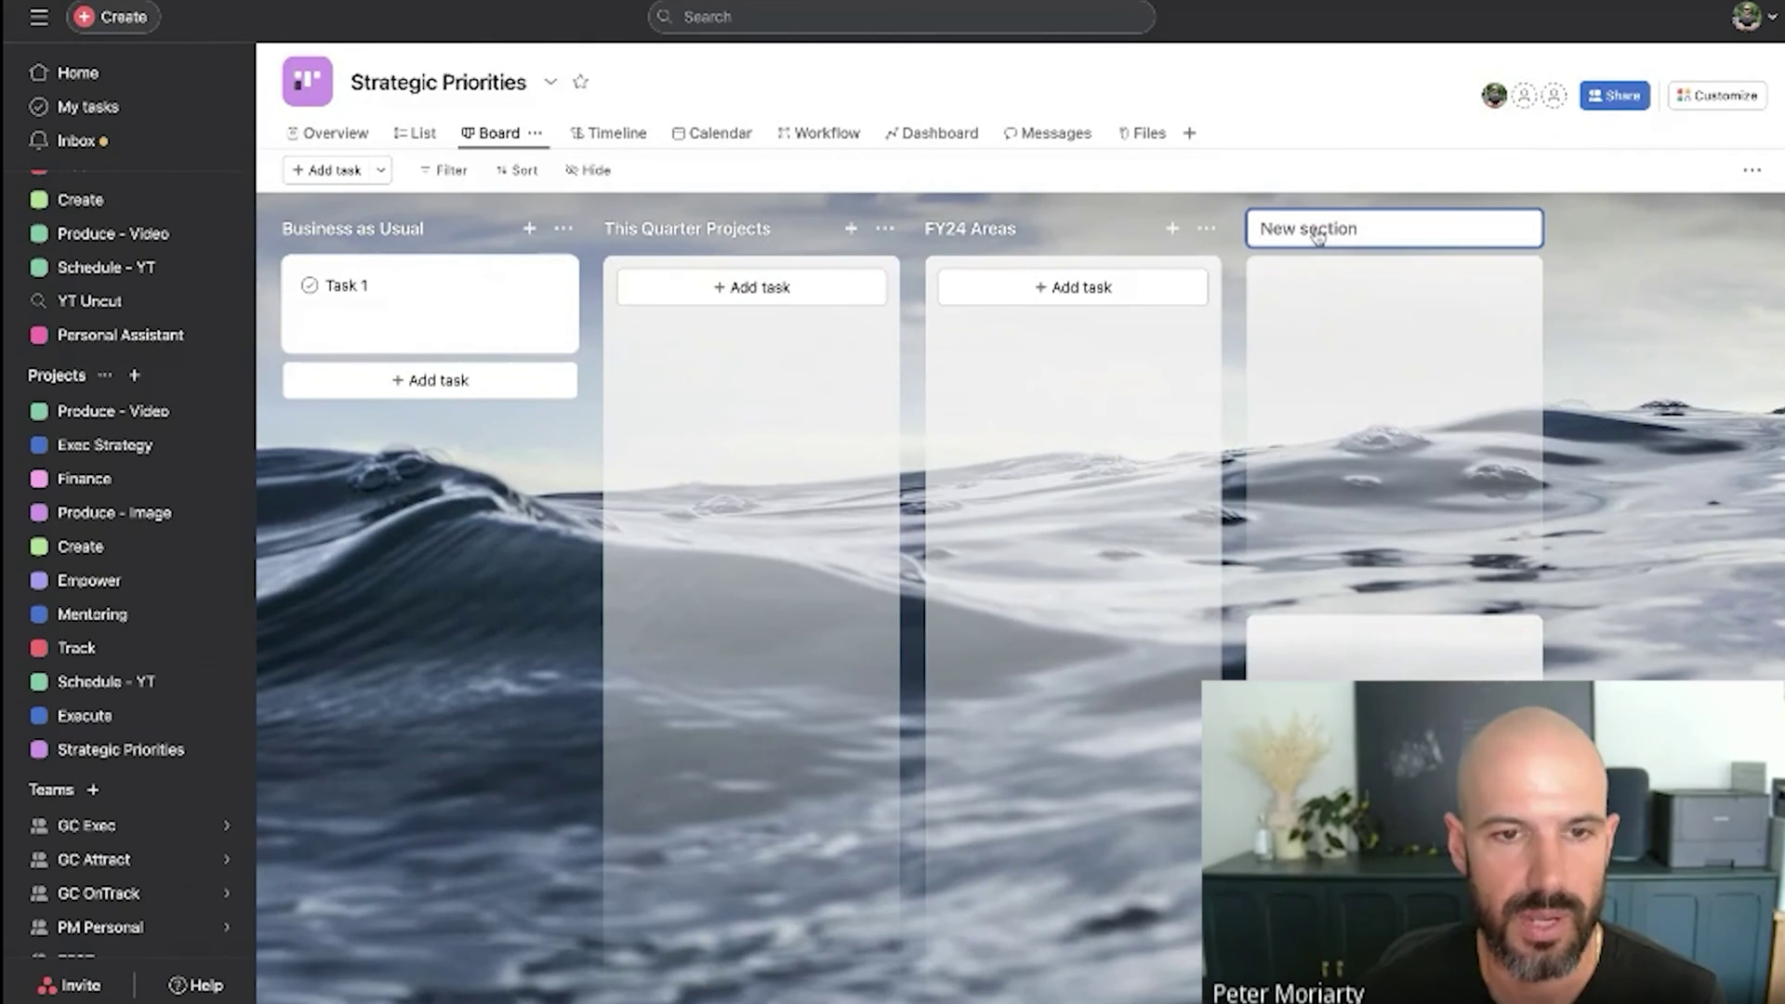
type("Future Quarter/Ideas List")
key("Return")
type("Completed")
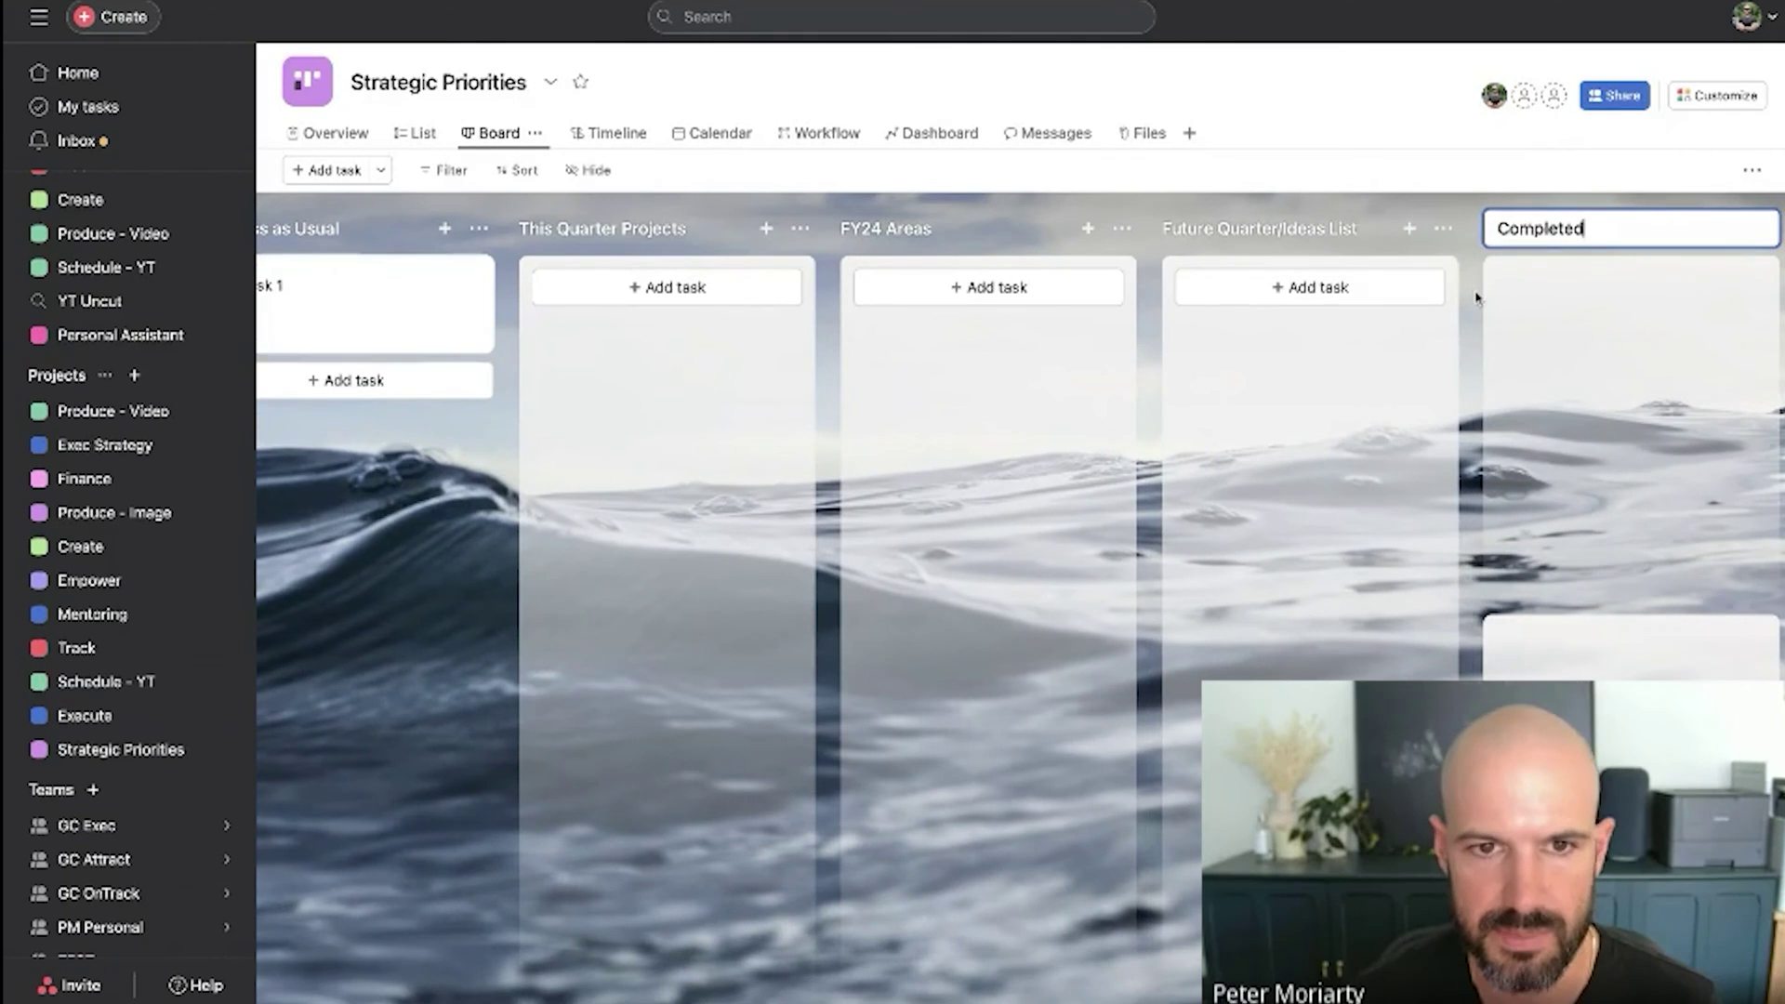
left_click(1479, 326)
scroll(1479, 326, "left", 5)
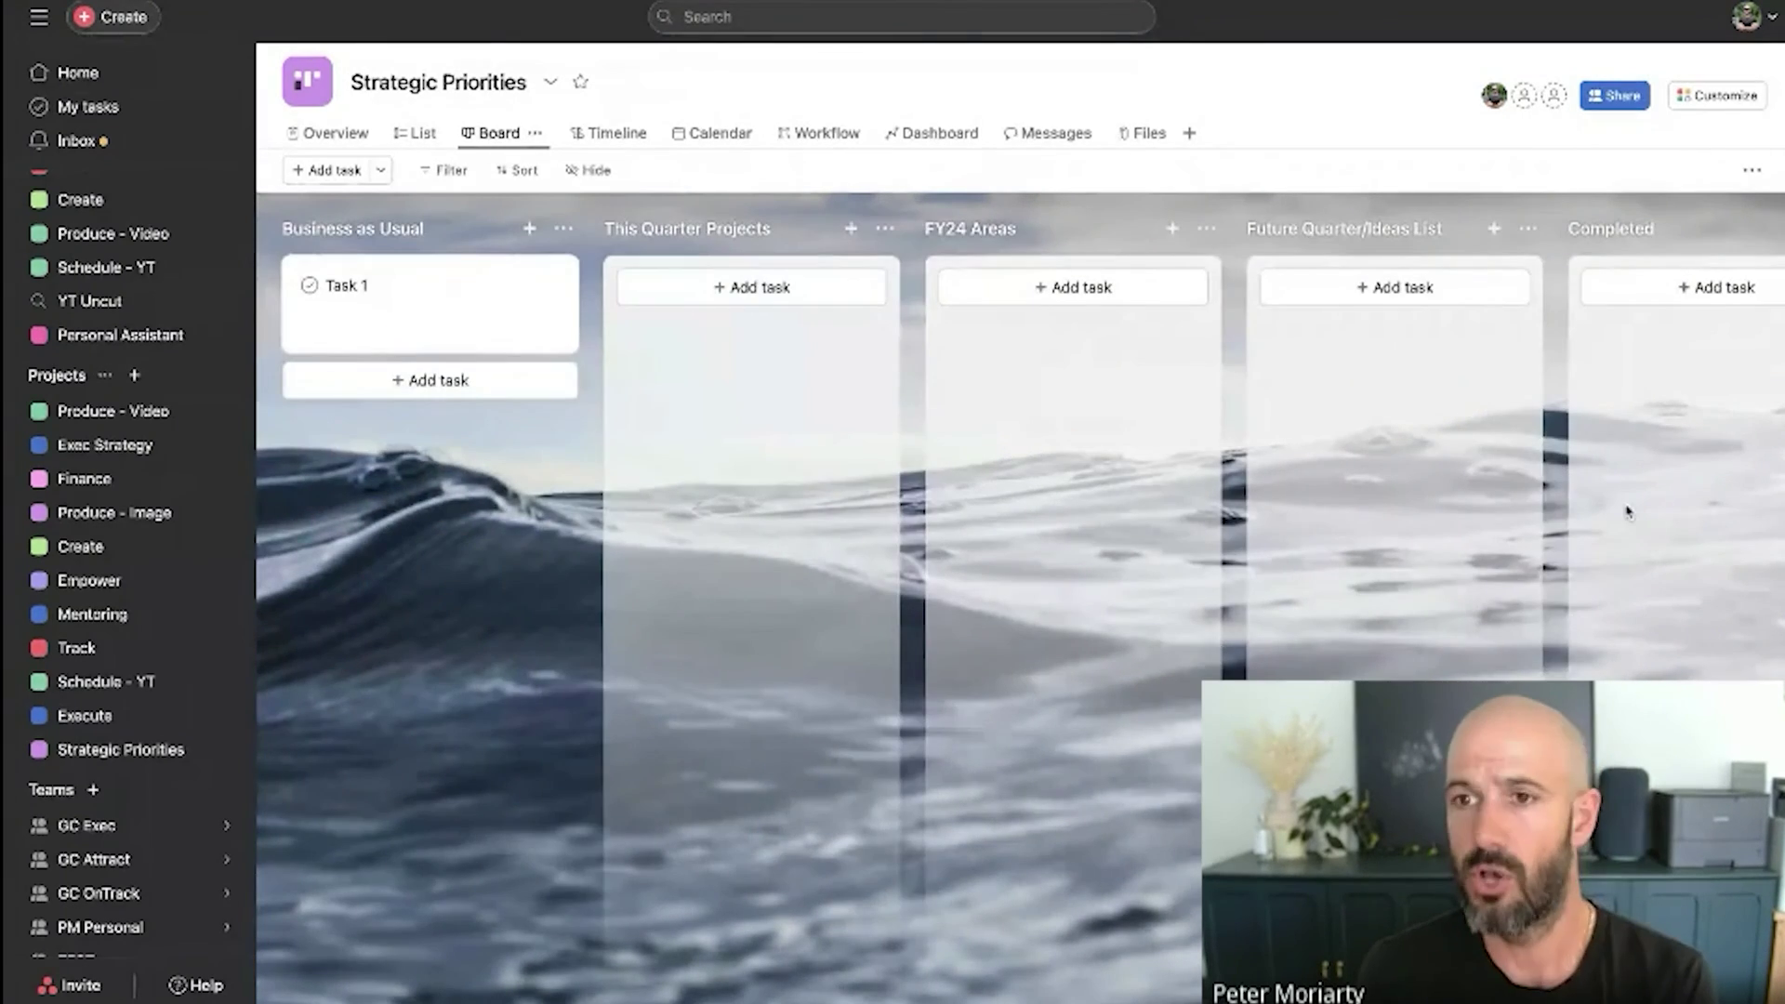
Add the tasks Finance, Marketing, Sales, Delivery and Team/HR (Empower) to FY24 Areas
left_click(1163, 287)
type("Finance")
key("Return")
type("Marketing")
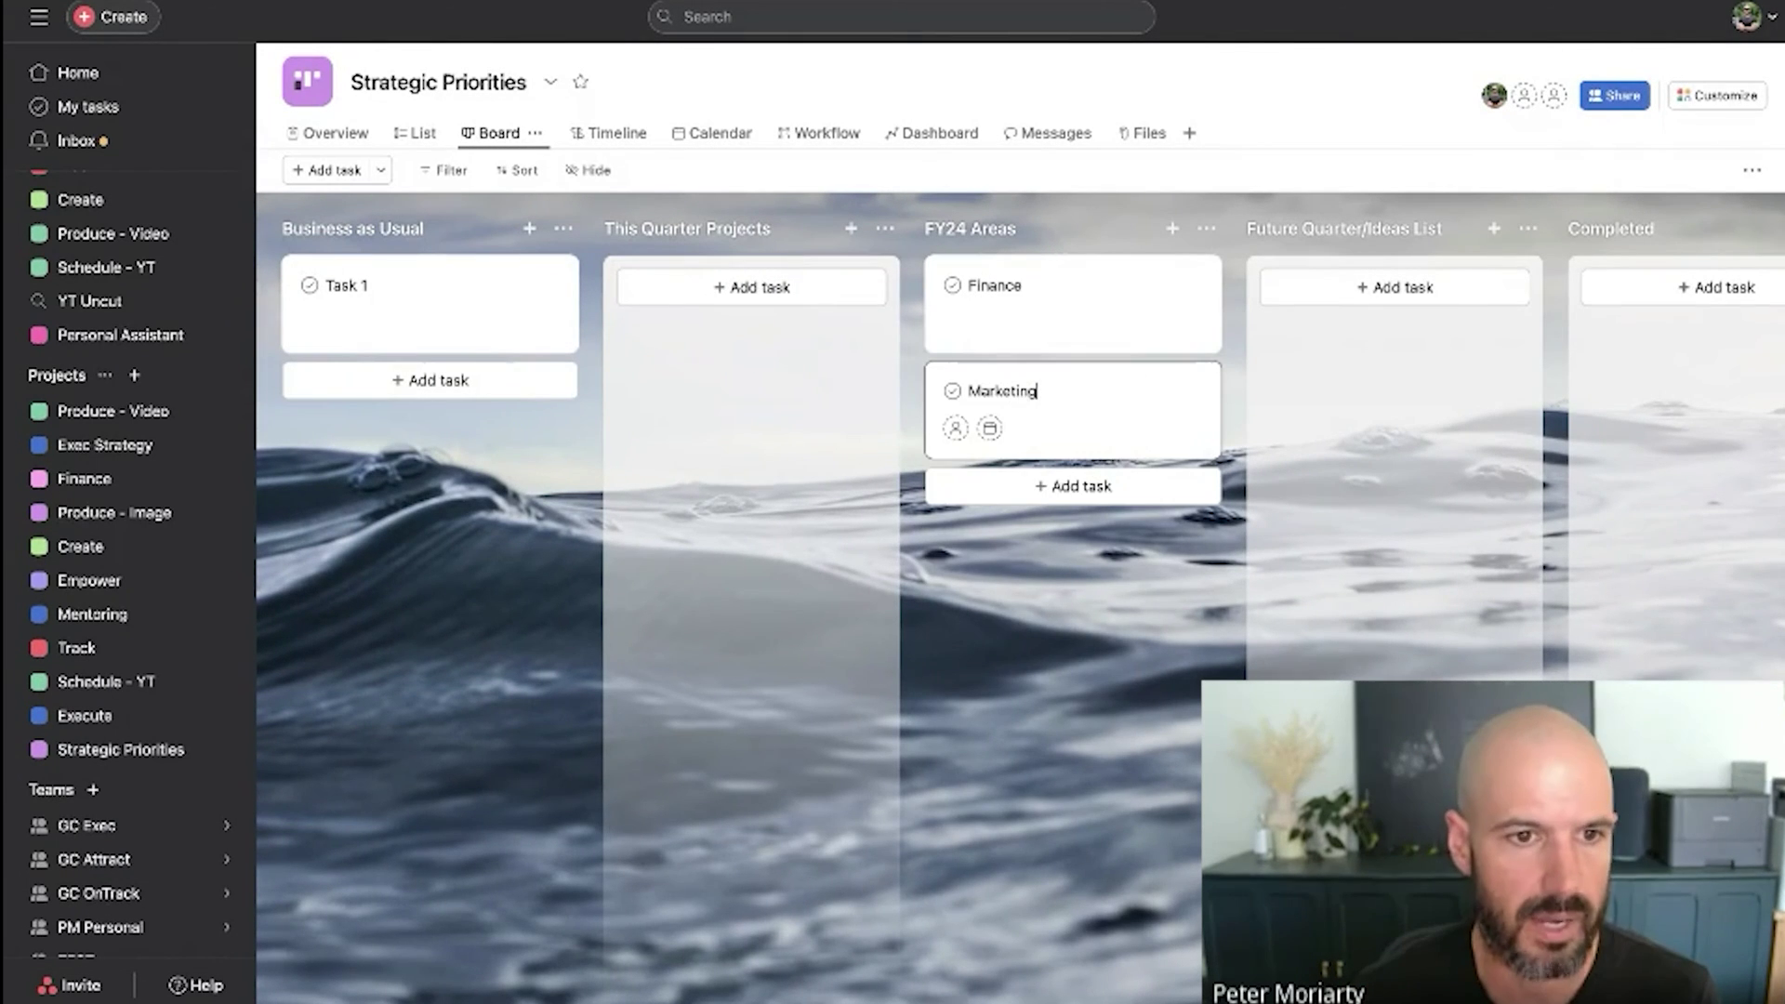
key("Return")
type("Sales")
key("Return")
type("Delivery")
key("Return")
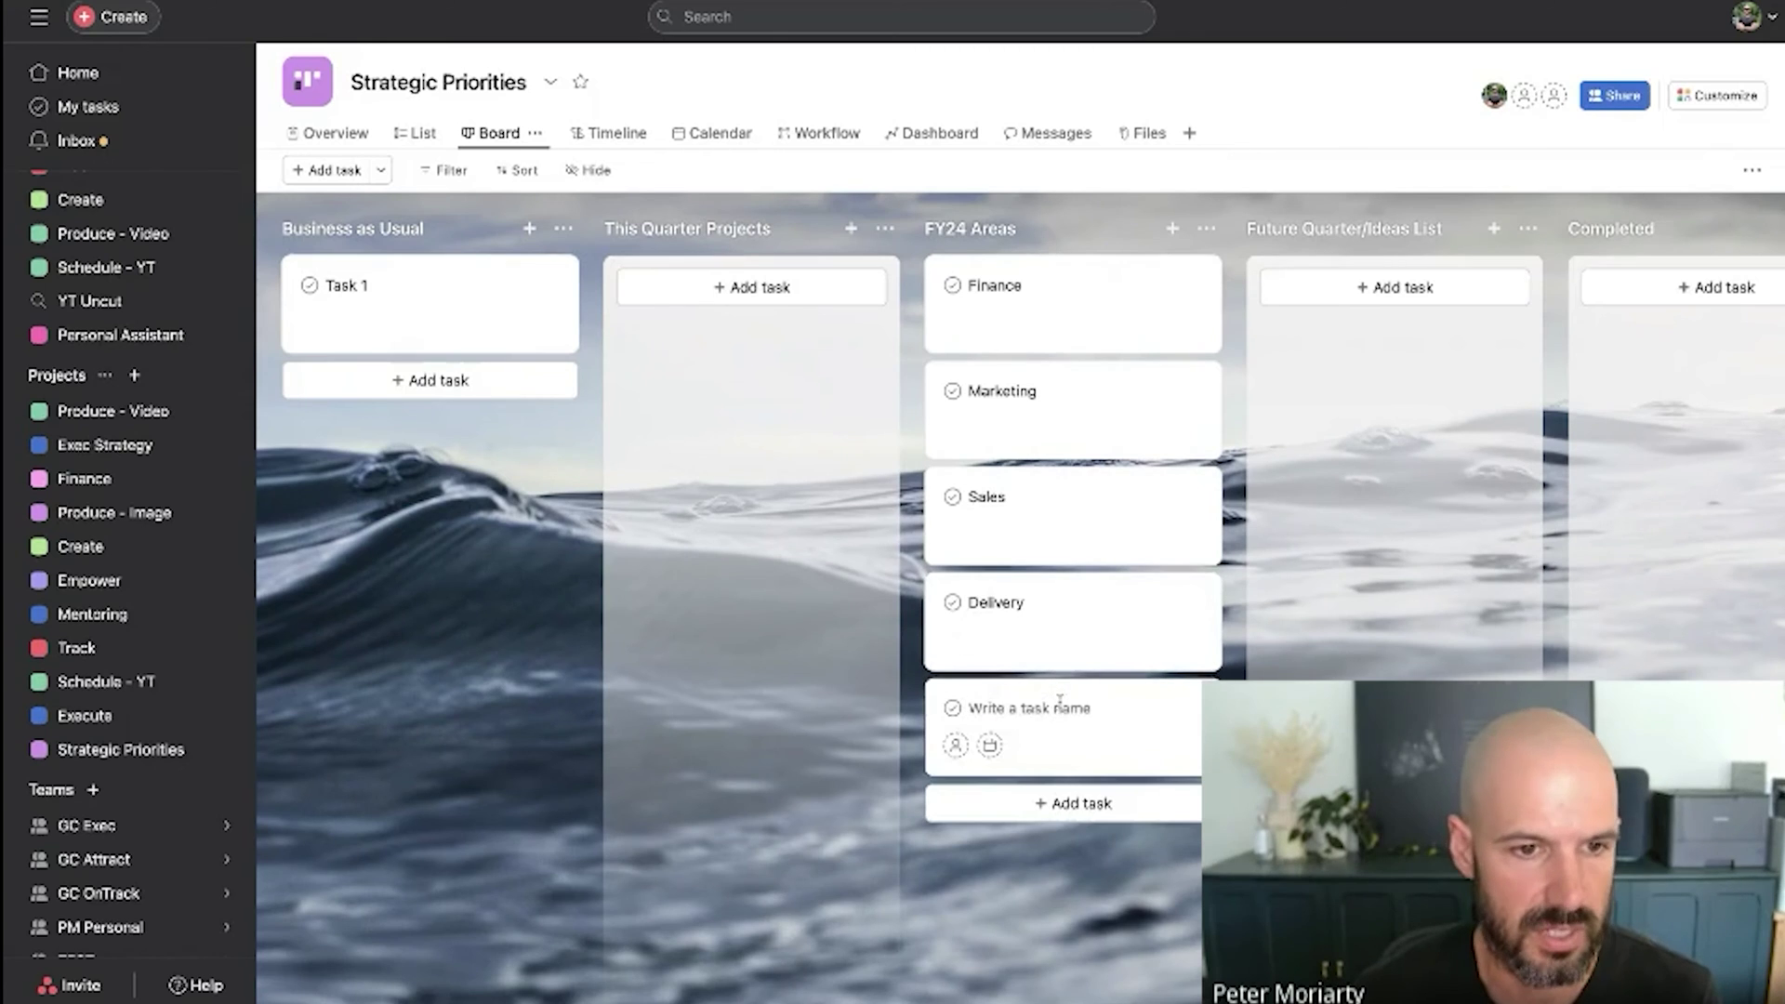
type("Team/HR")
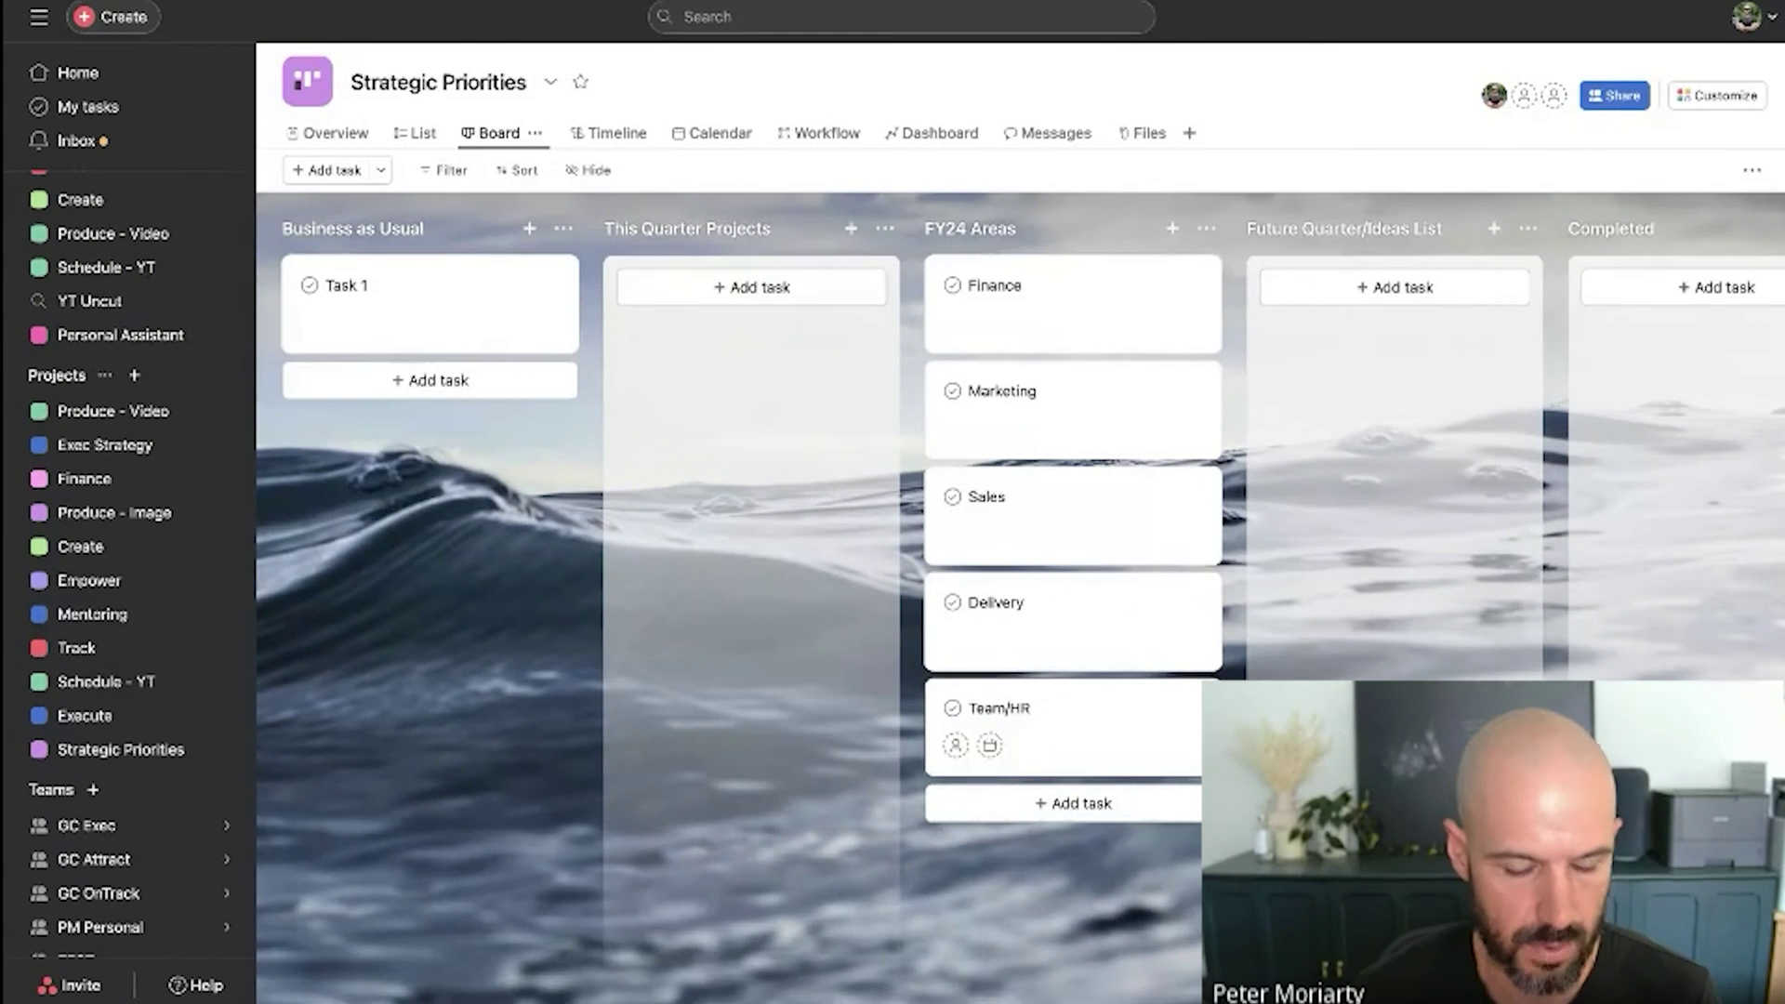
type(" (Empower)")
key("Escape")
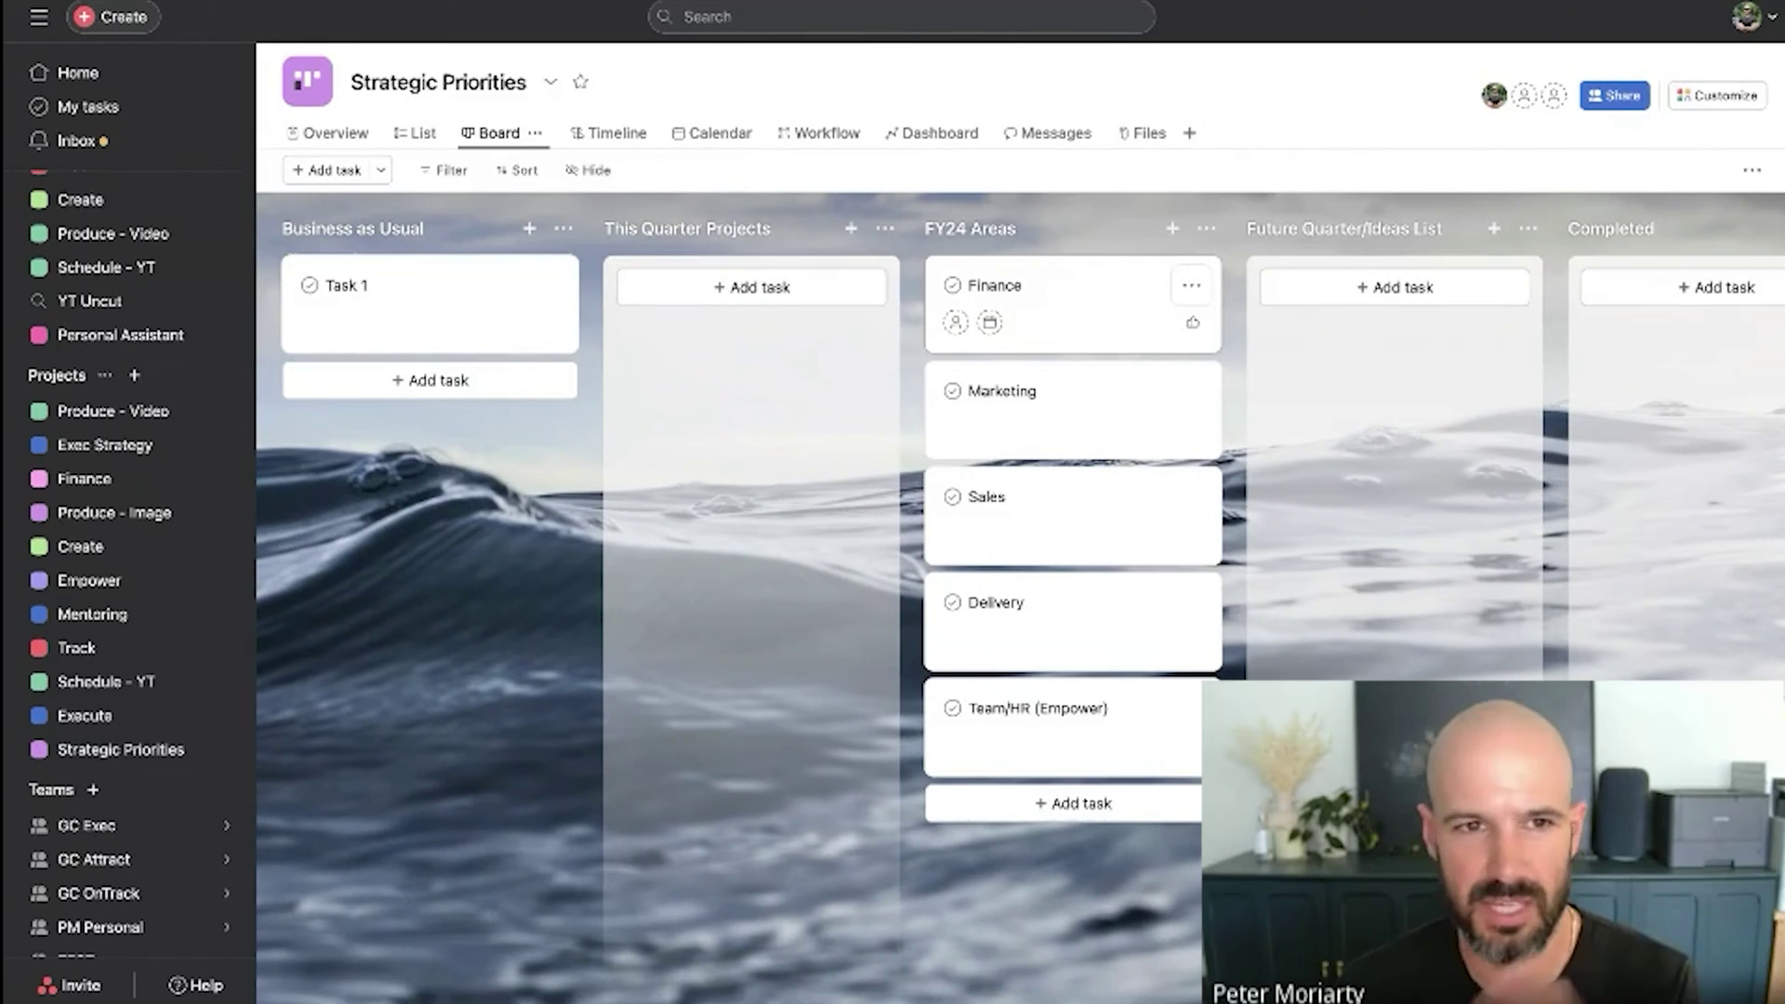
Add a subtask to the Finance task and leave its due date empty
left_click(1070, 307)
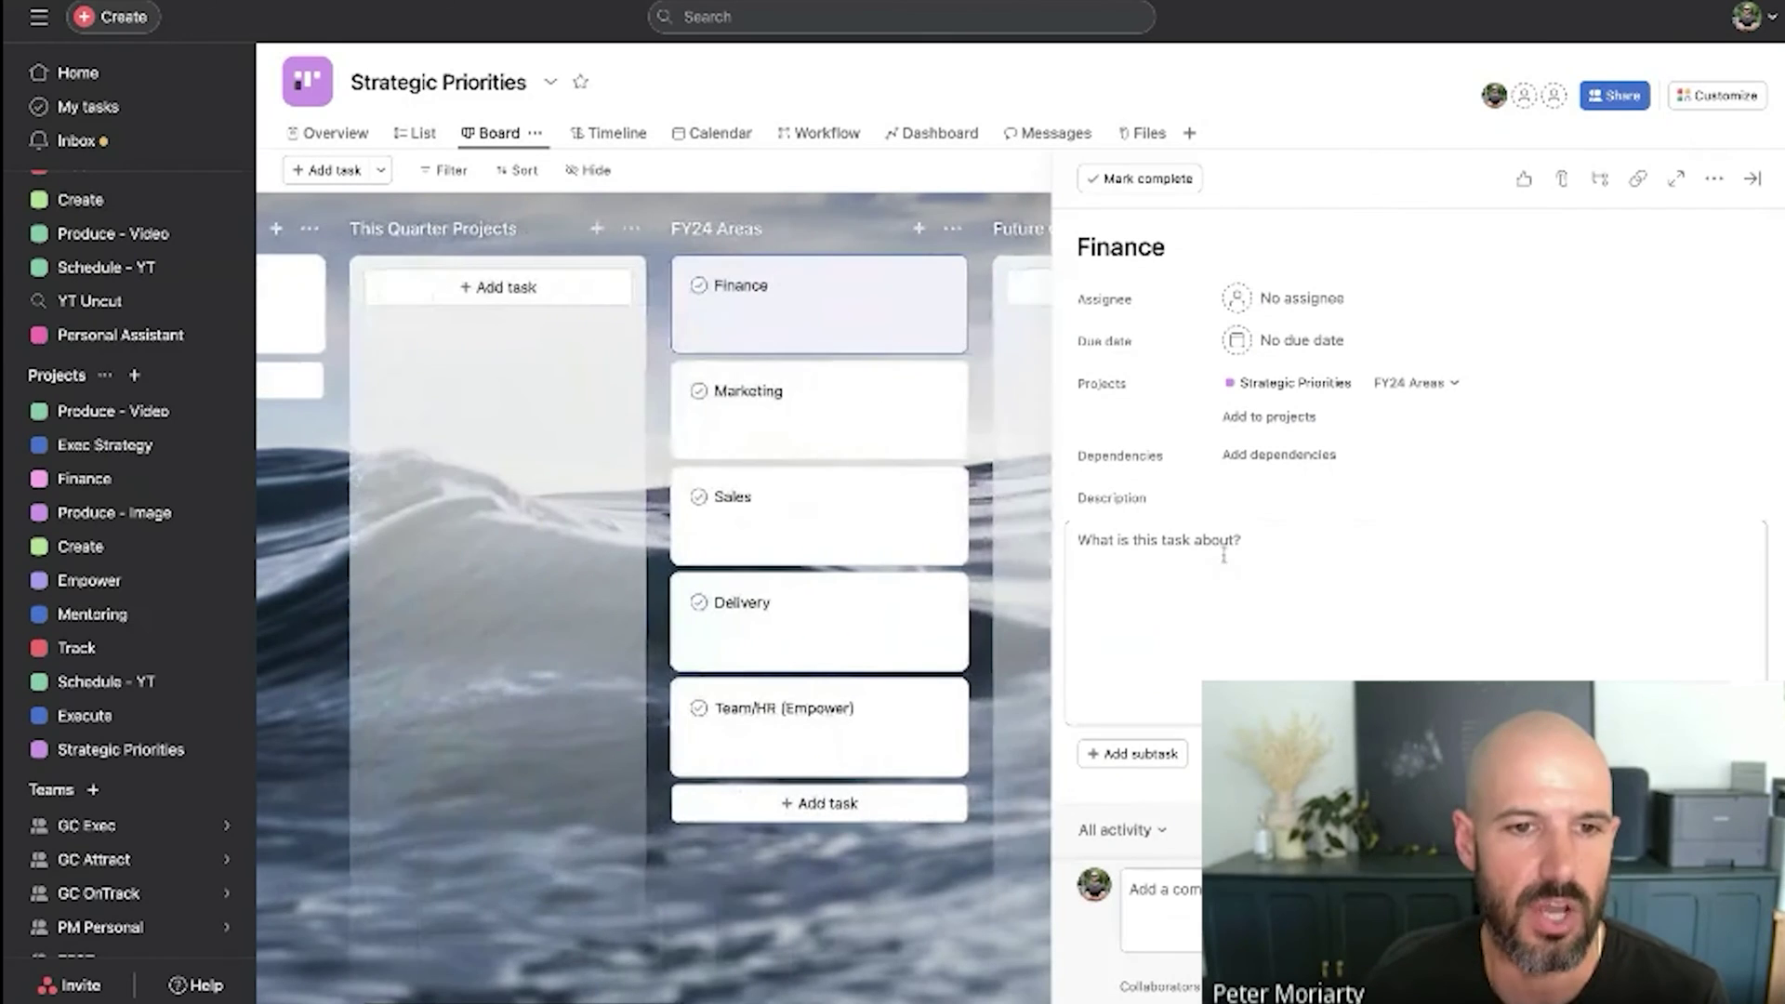
left_click(1139, 753)
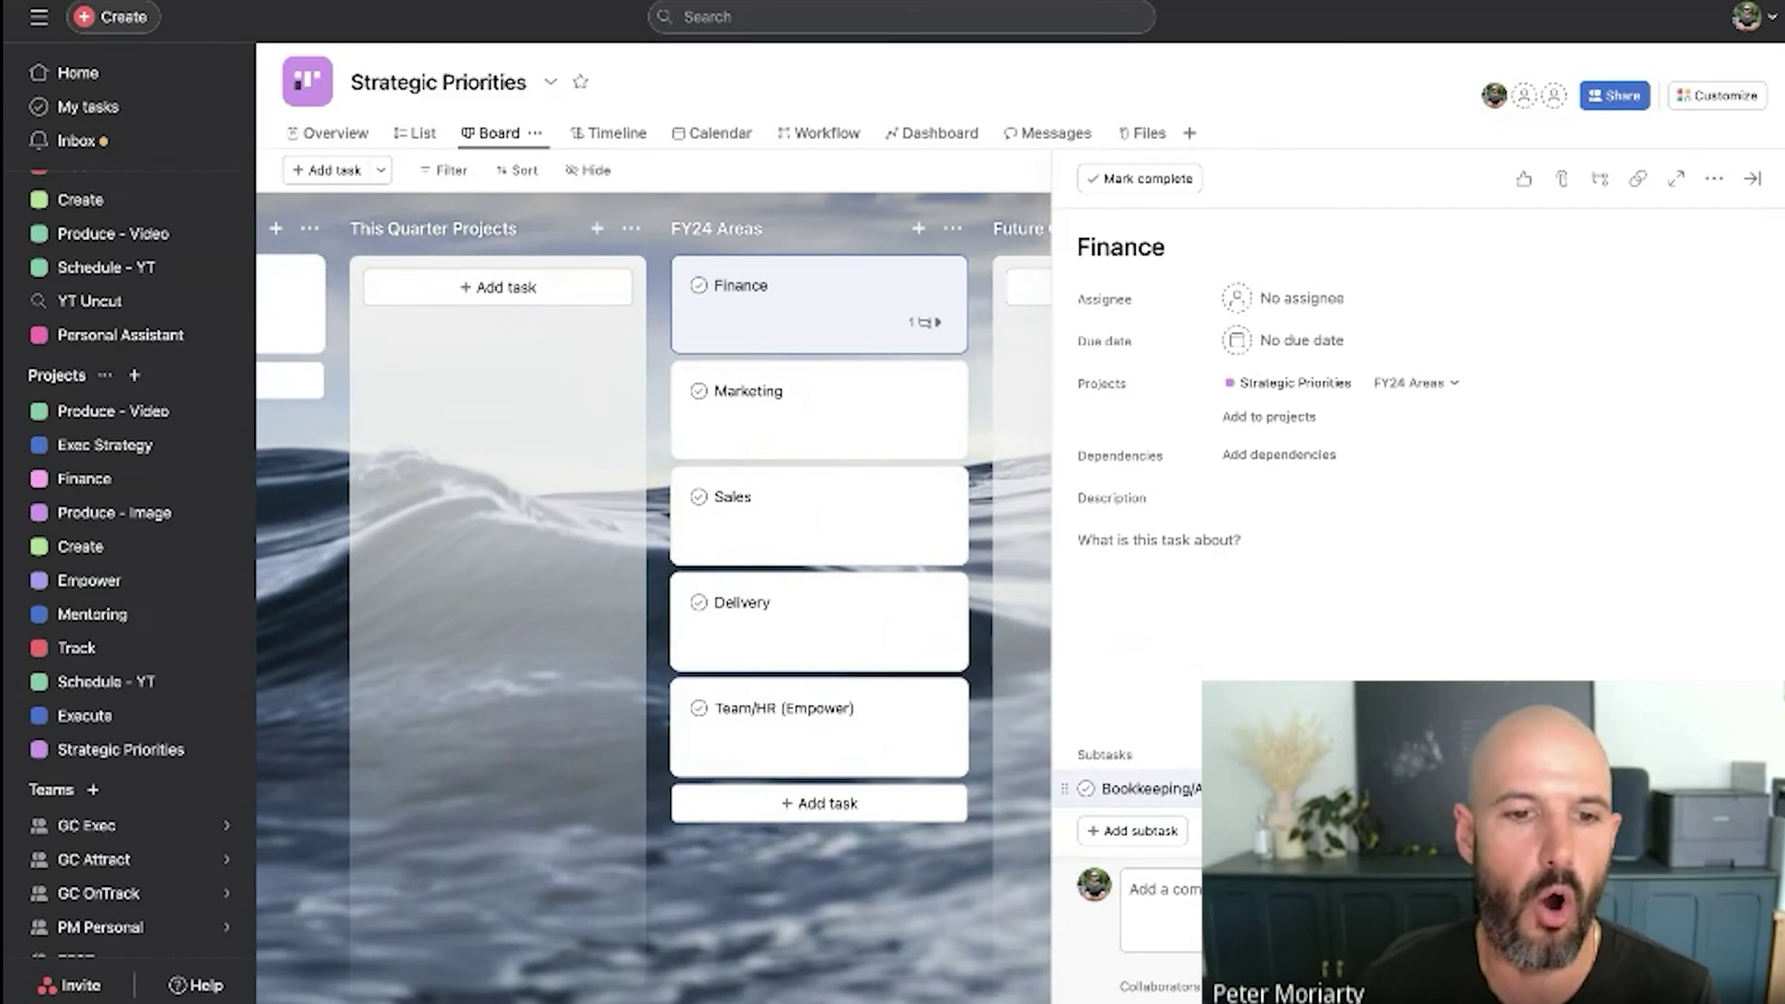
left_click(1302, 340)
left_click(1677, 454)
left_click(1676, 454)
left_click(1676, 454)
left_click(1677, 454)
left_click(1677, 454)
left_click(1676, 454)
left_click(1677, 454)
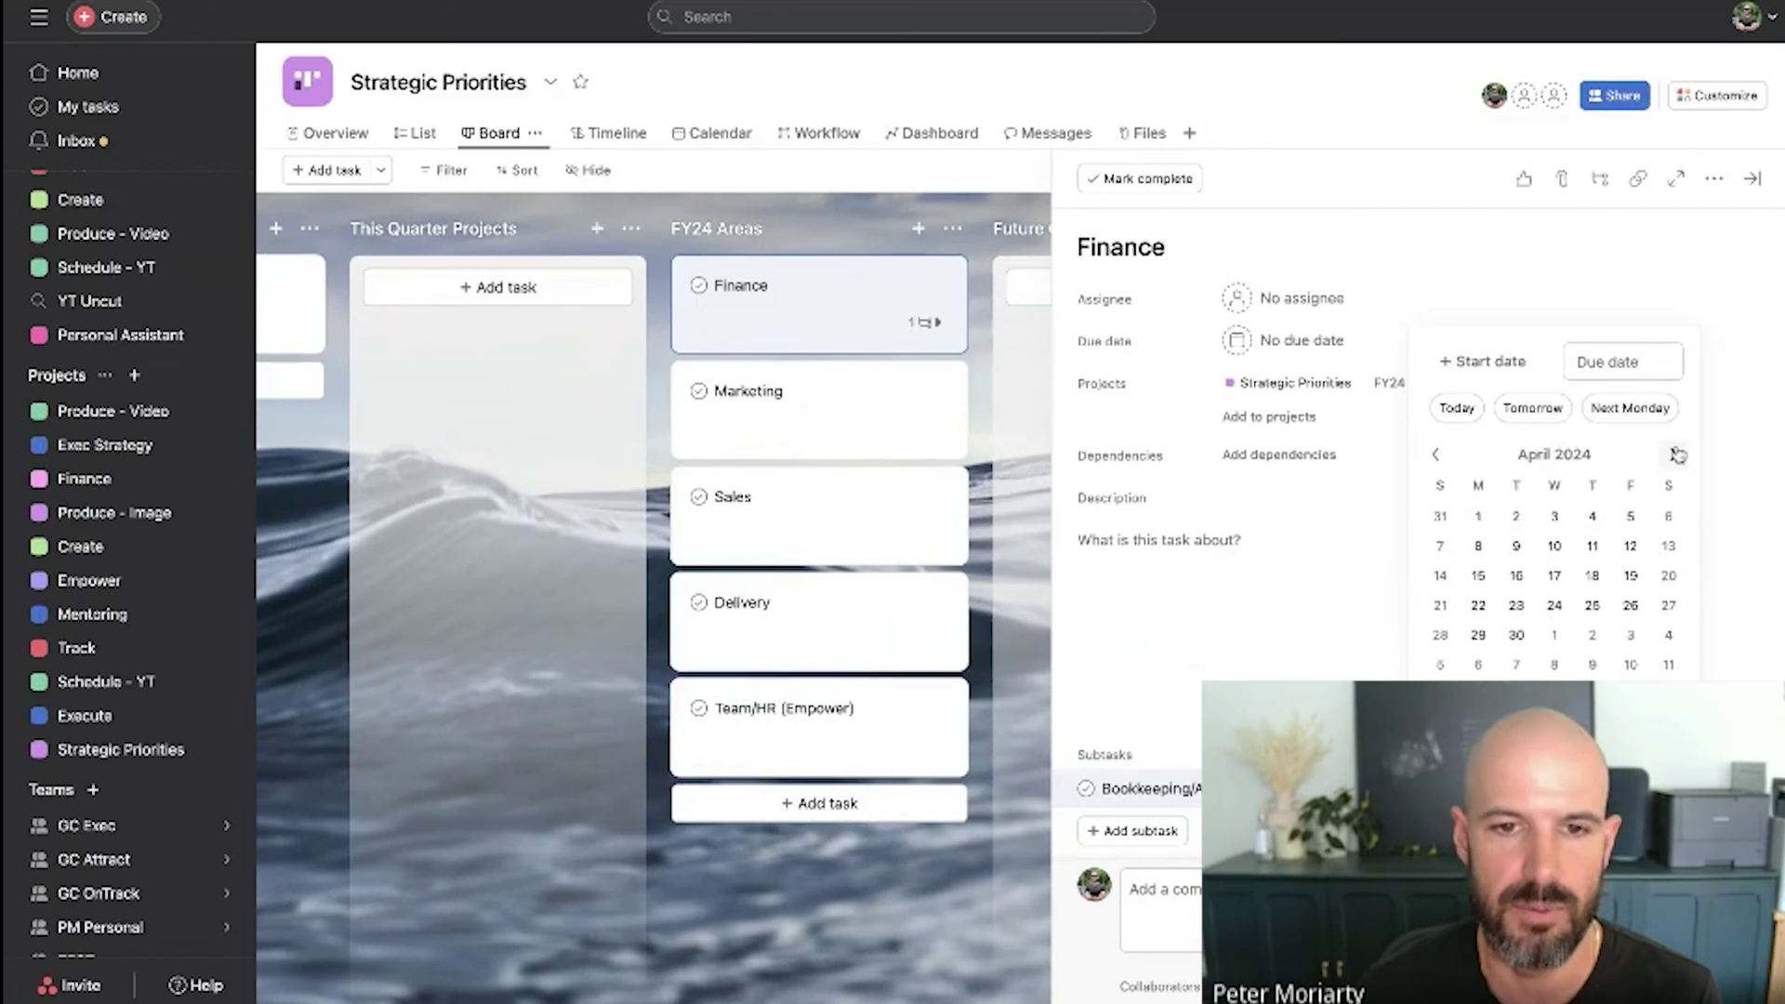
left_click(1677, 453)
left_click(1676, 454)
left_click(1676, 454)
key("Escape")
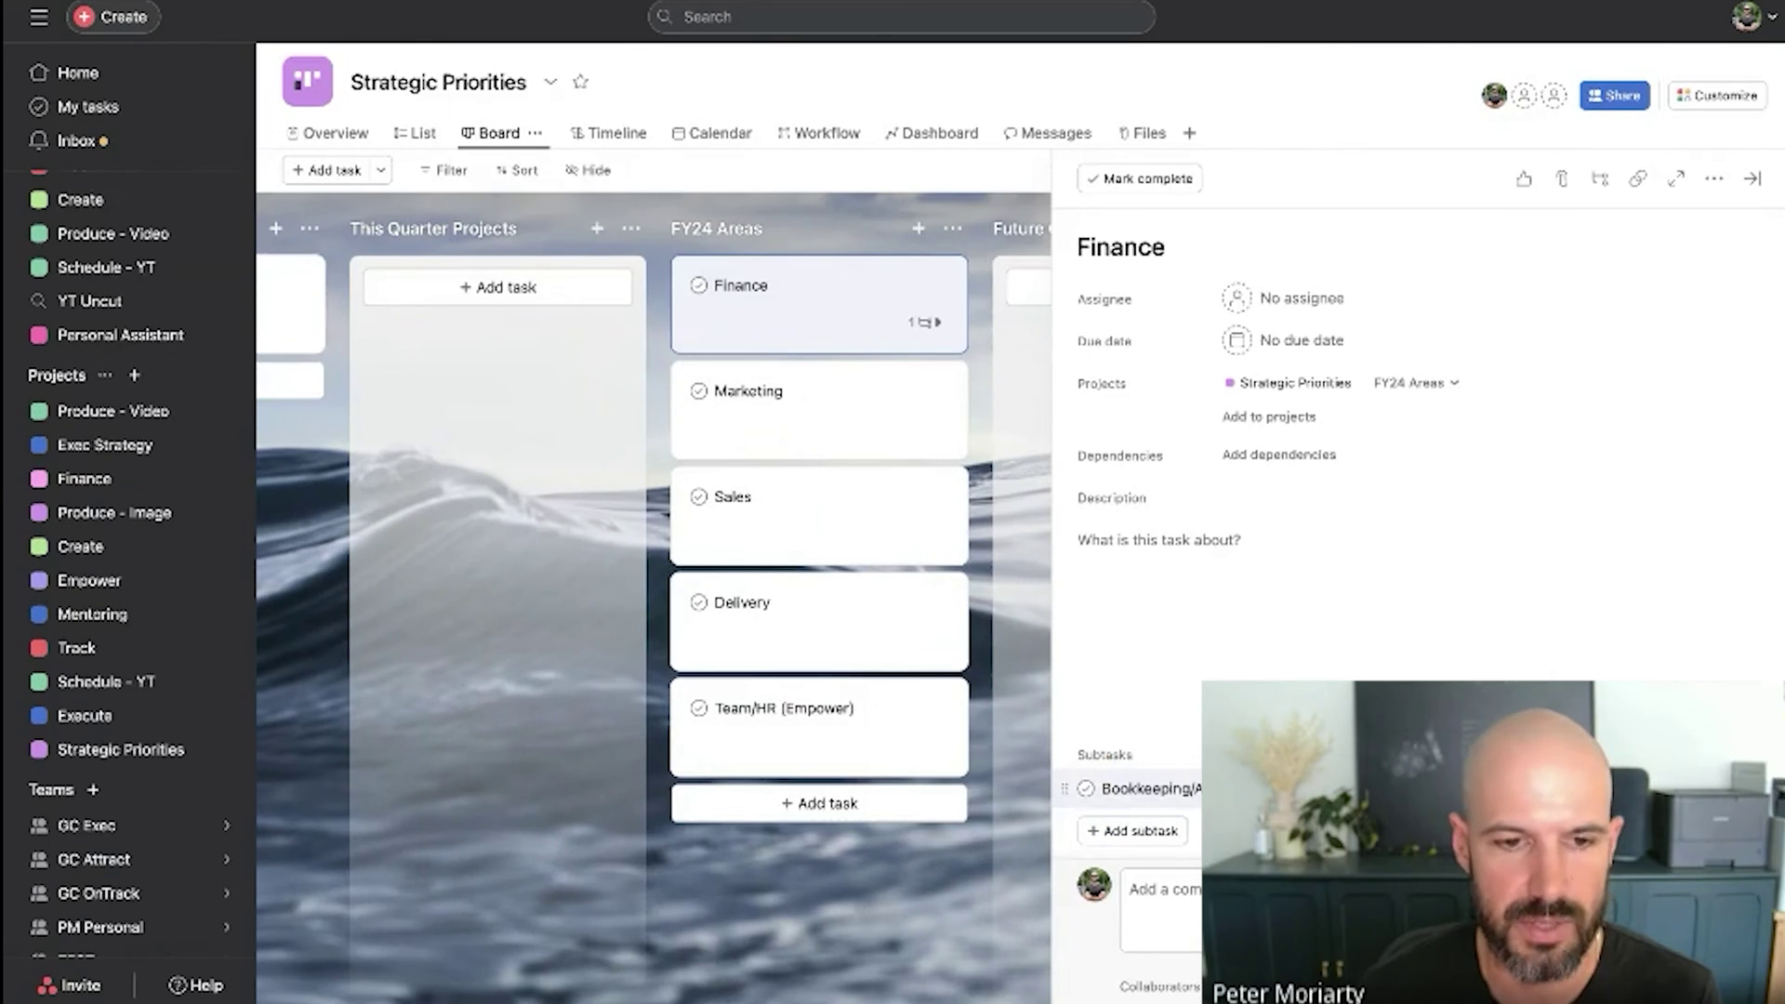
Assign the Finance task to the matching team member and close its details
left_click(1274, 299)
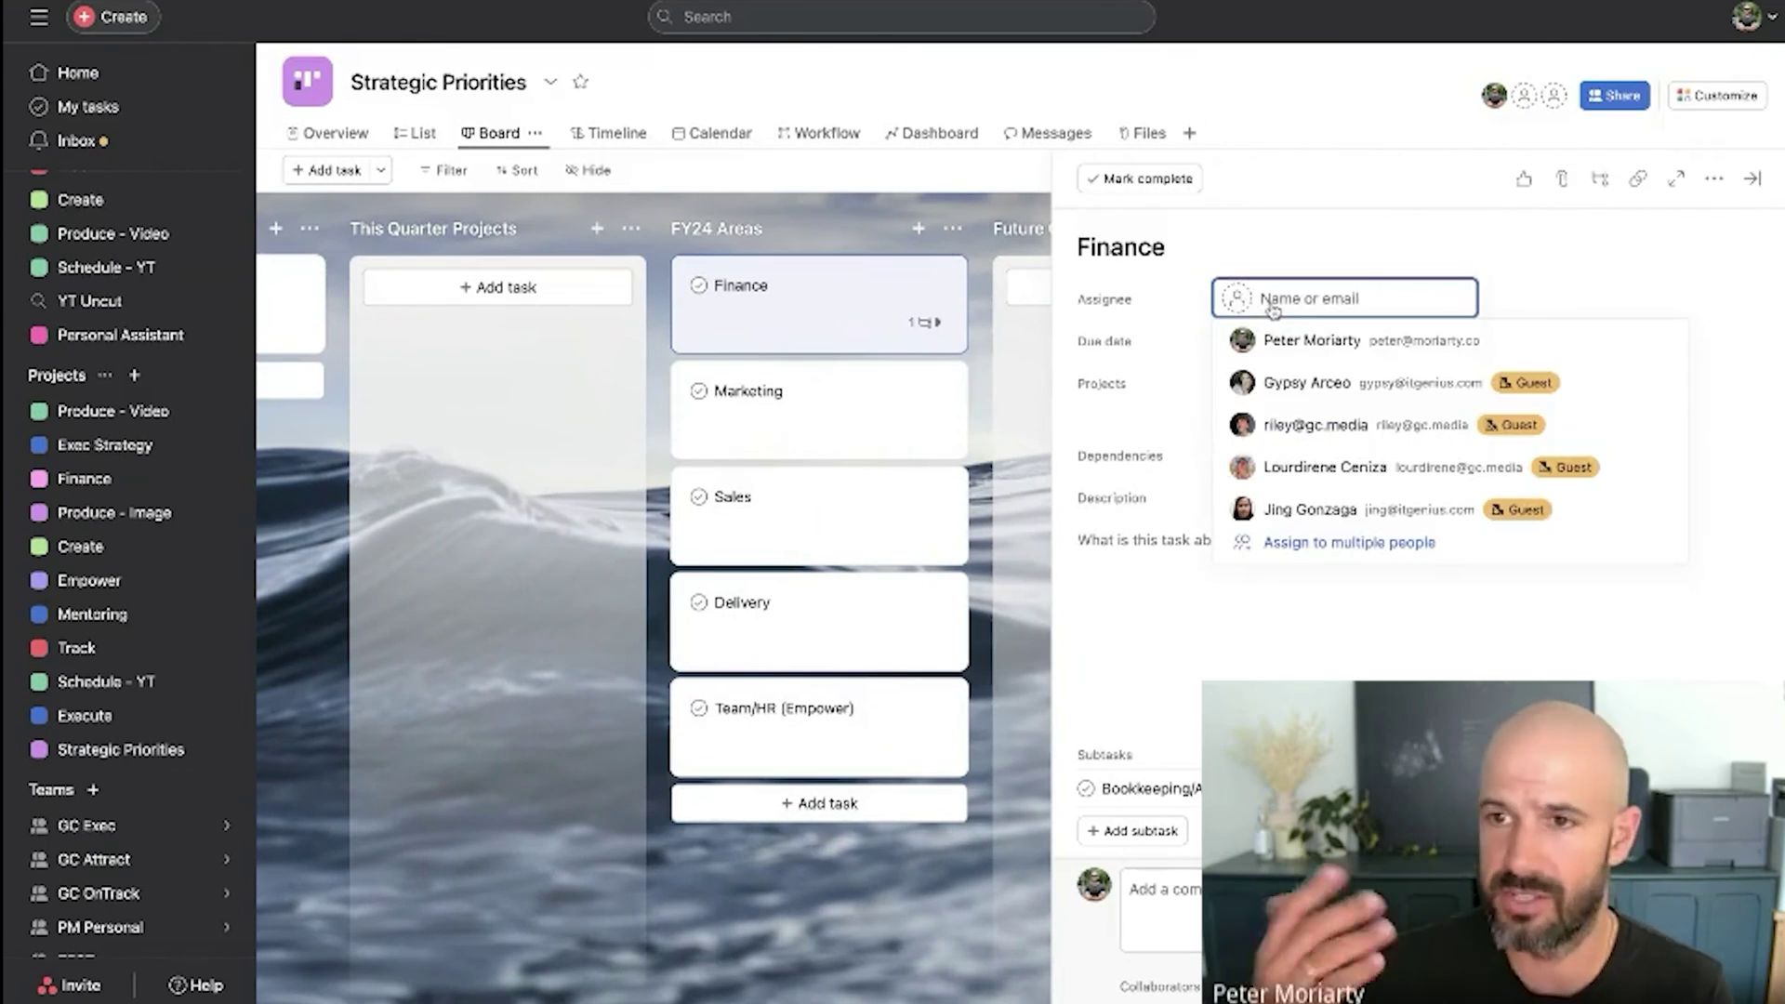
type("re")
key("Return")
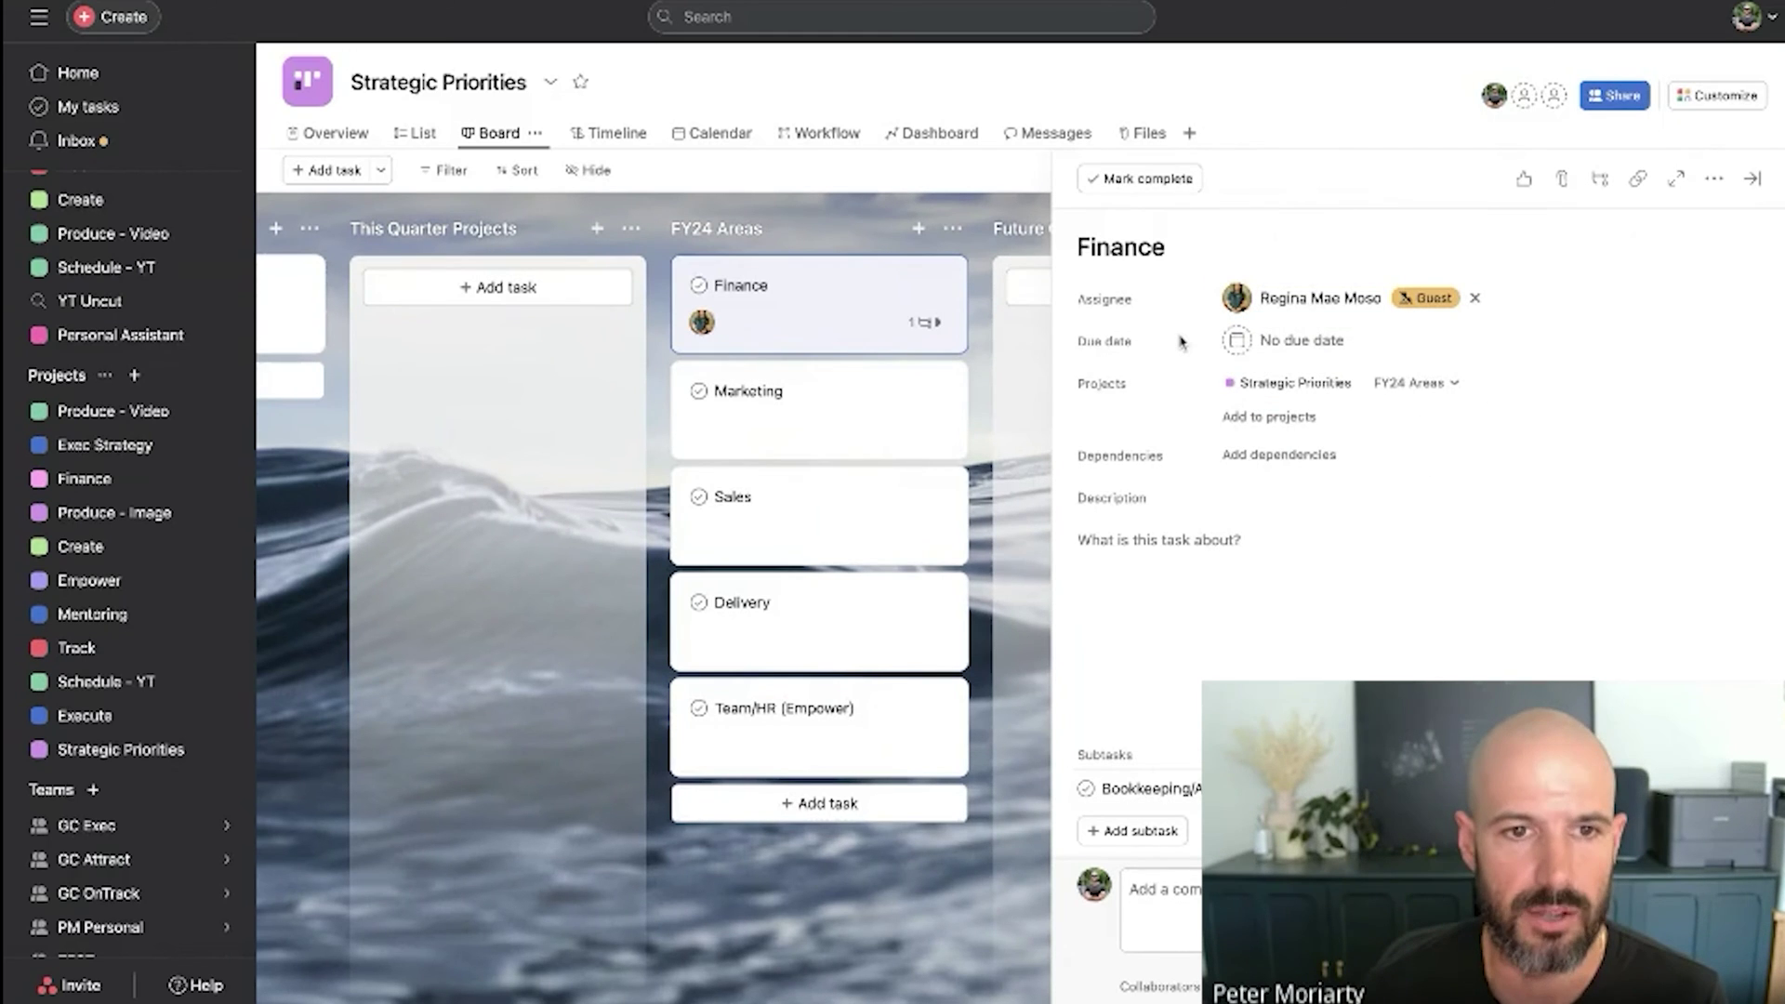
left_click(807, 855)
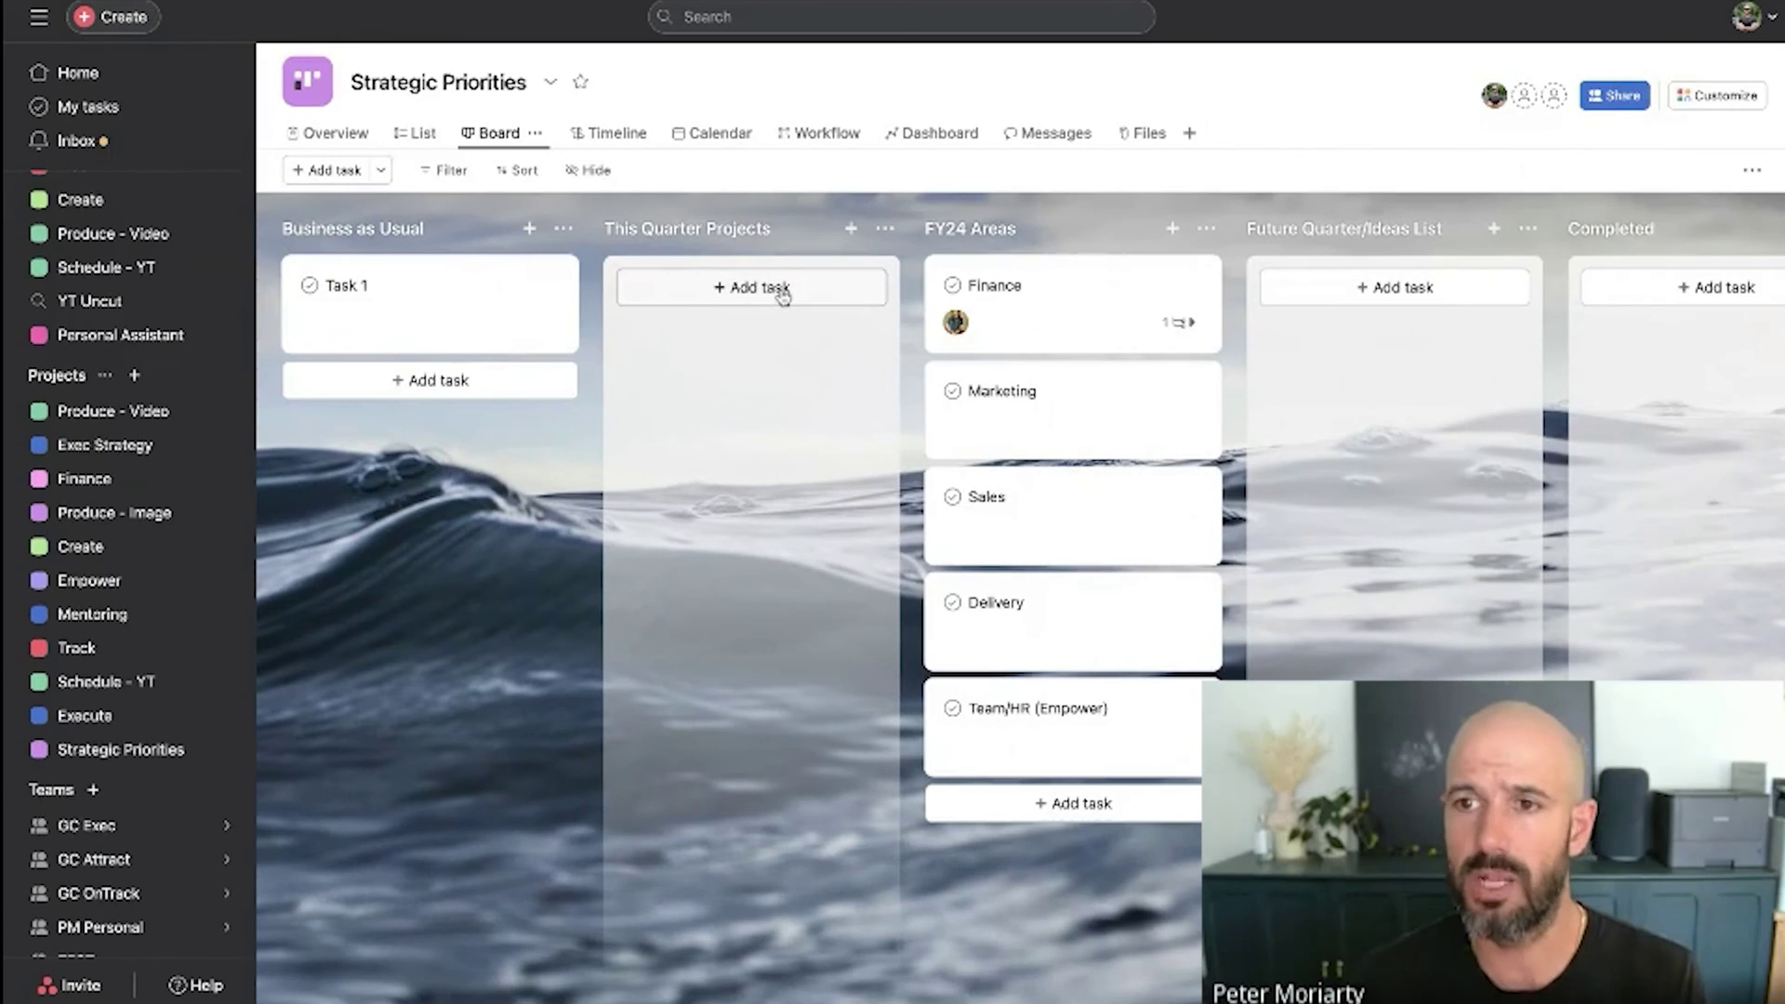
Add an assigned 'Launch New Website' task to This Quarter Projects, due 31 Dec
left_click(1041, 418)
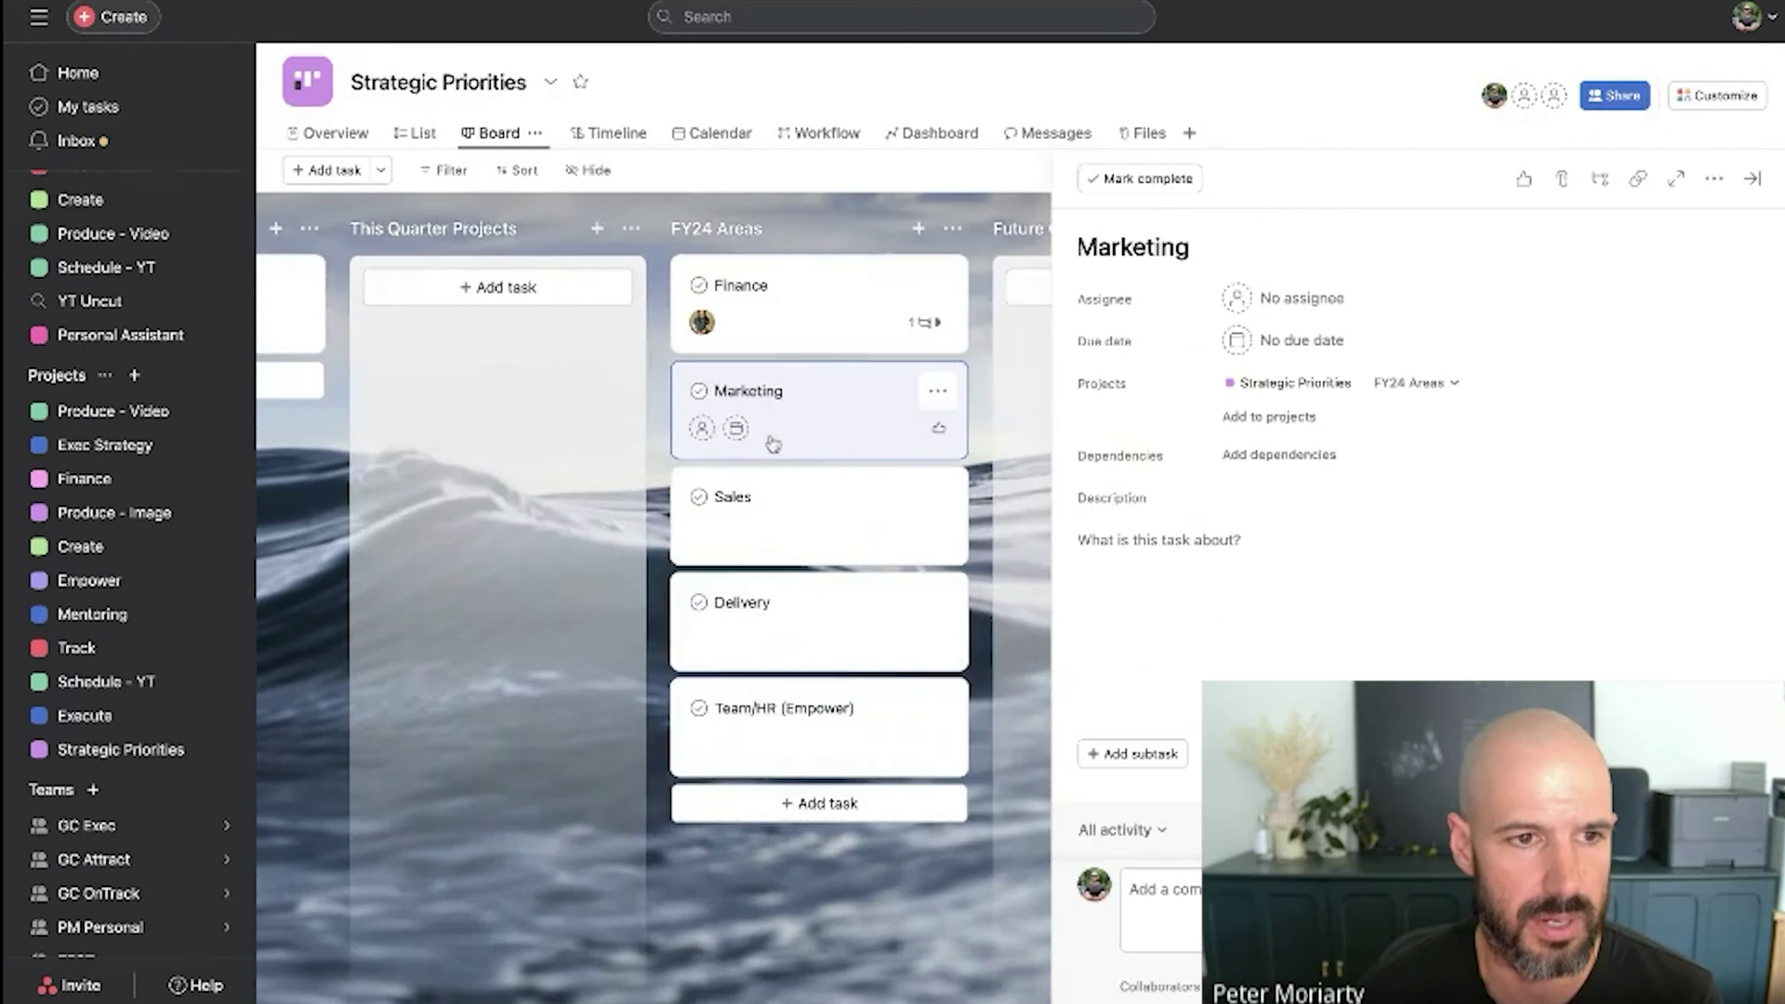
left_click(584, 348)
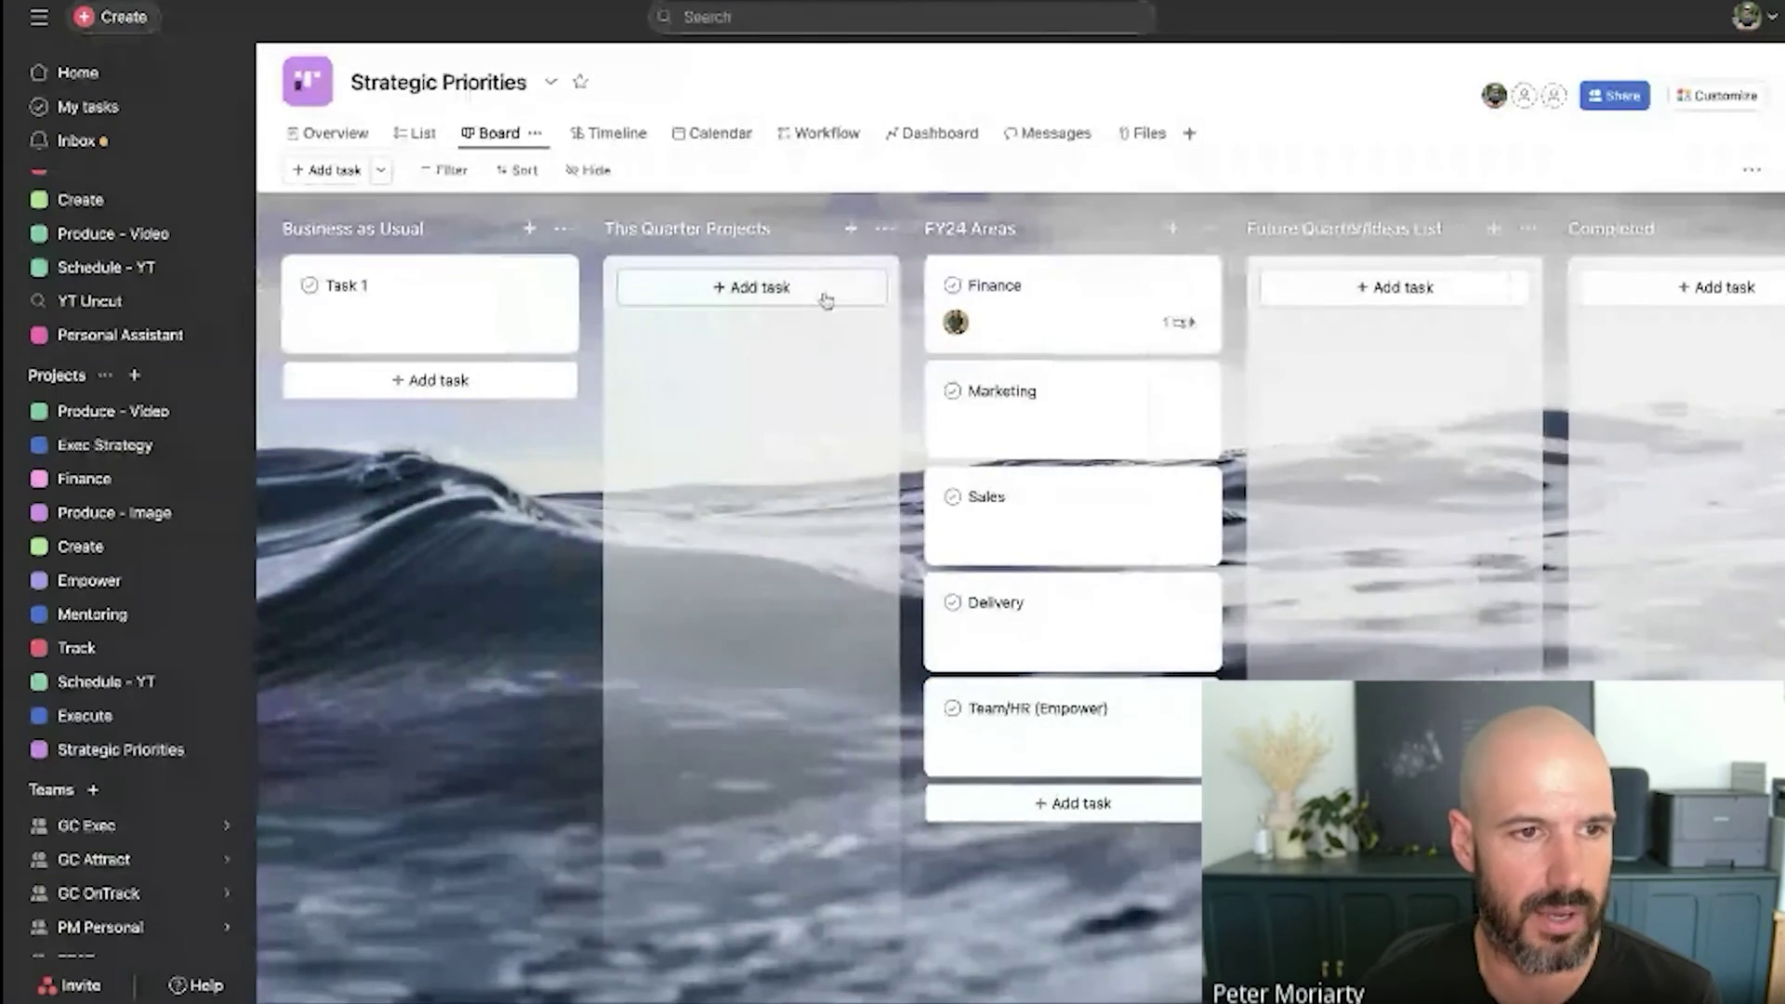
left_click(823, 291)
type("Launch")
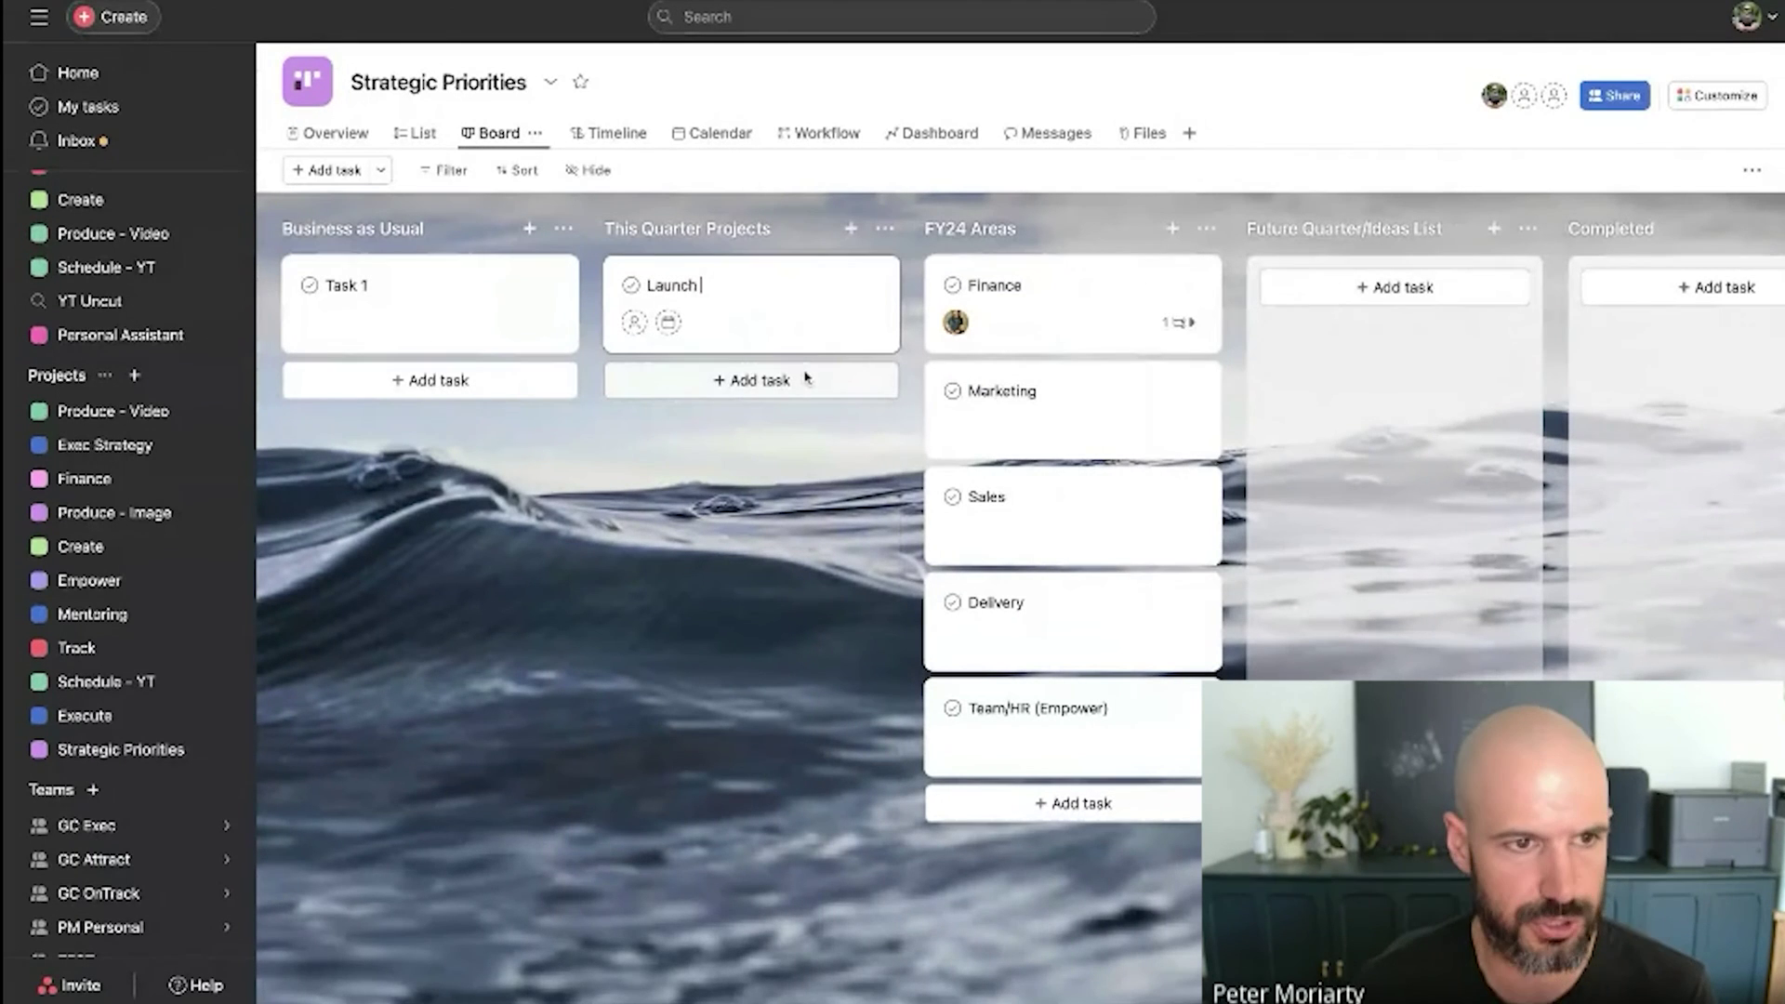
type(" New Website")
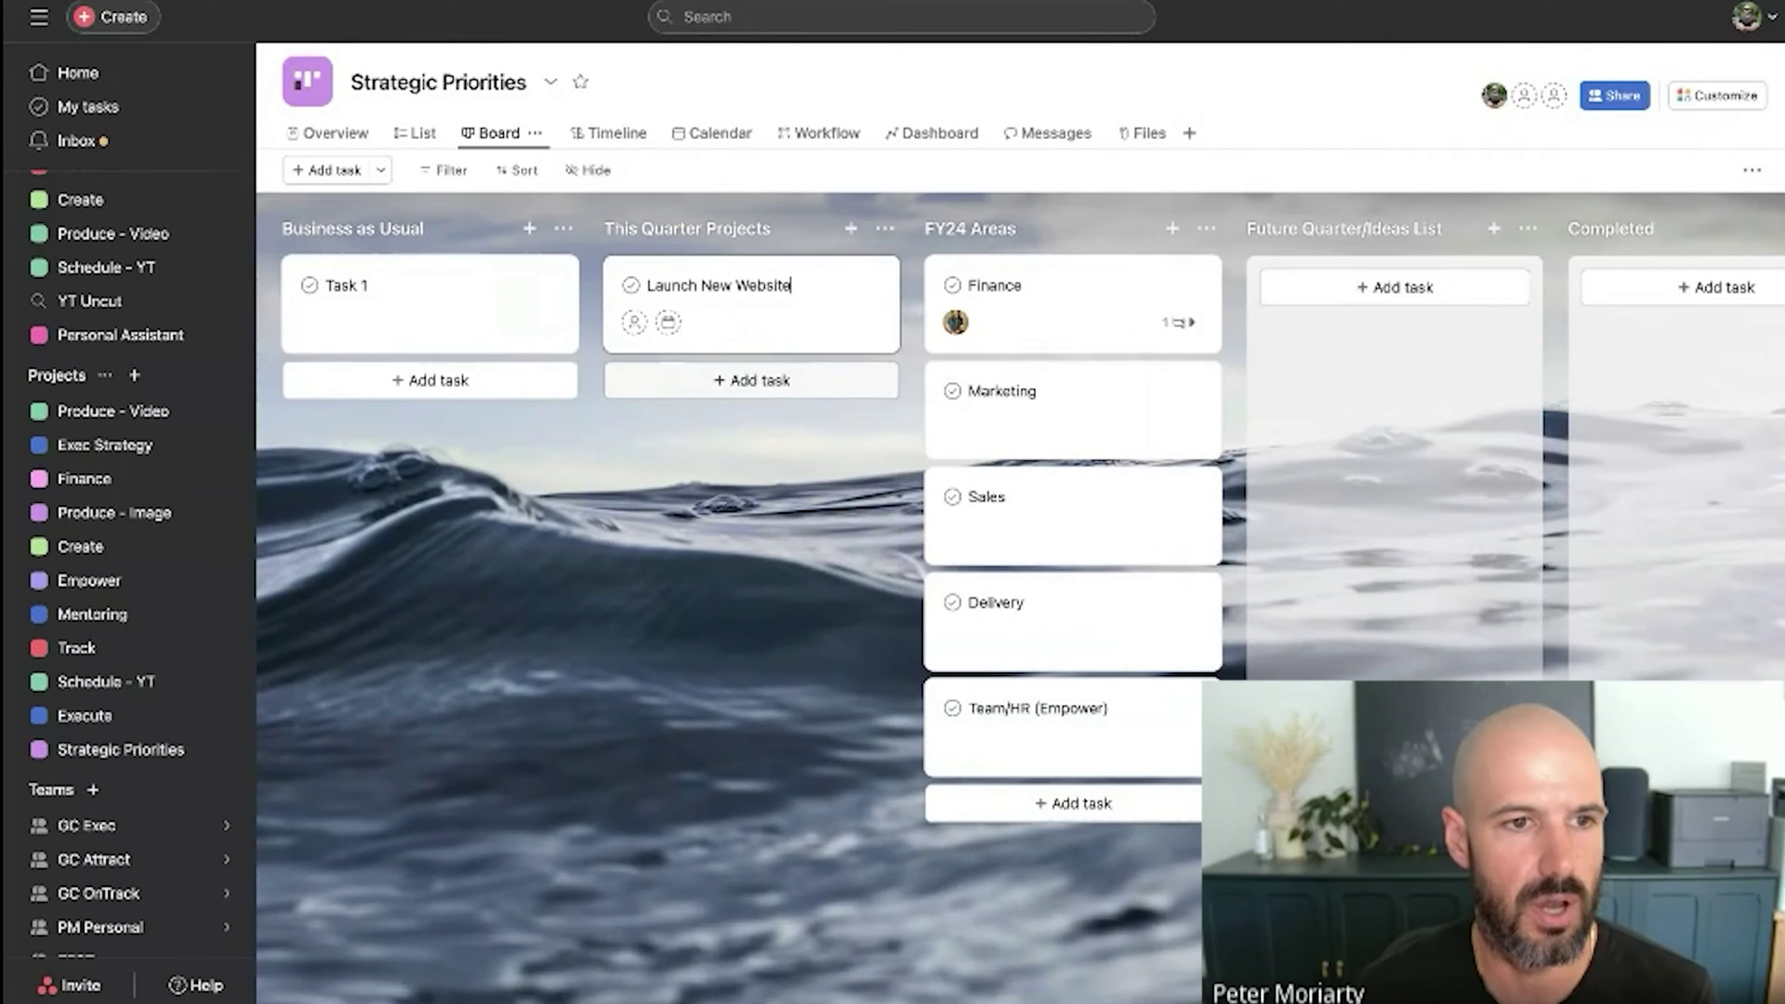
left_click(634, 323)
type("kai")
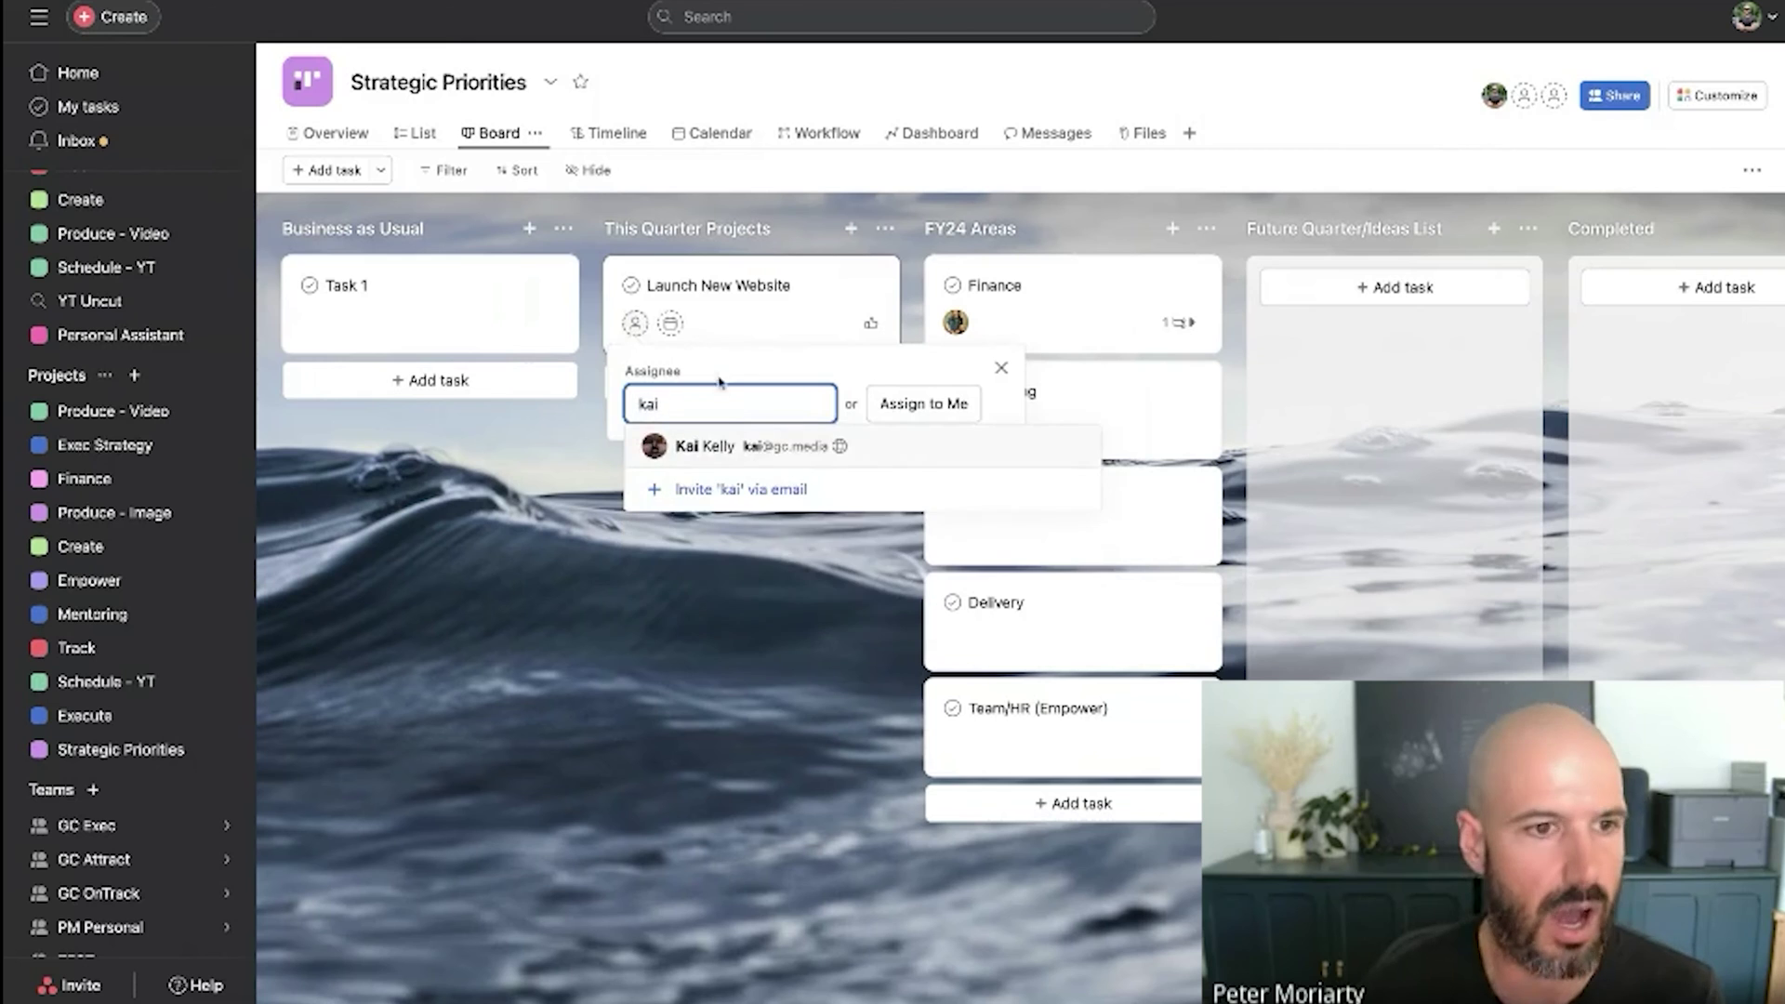
left_click(730, 447)
left_click(901, 472)
left_click(901, 473)
left_click(901, 472)
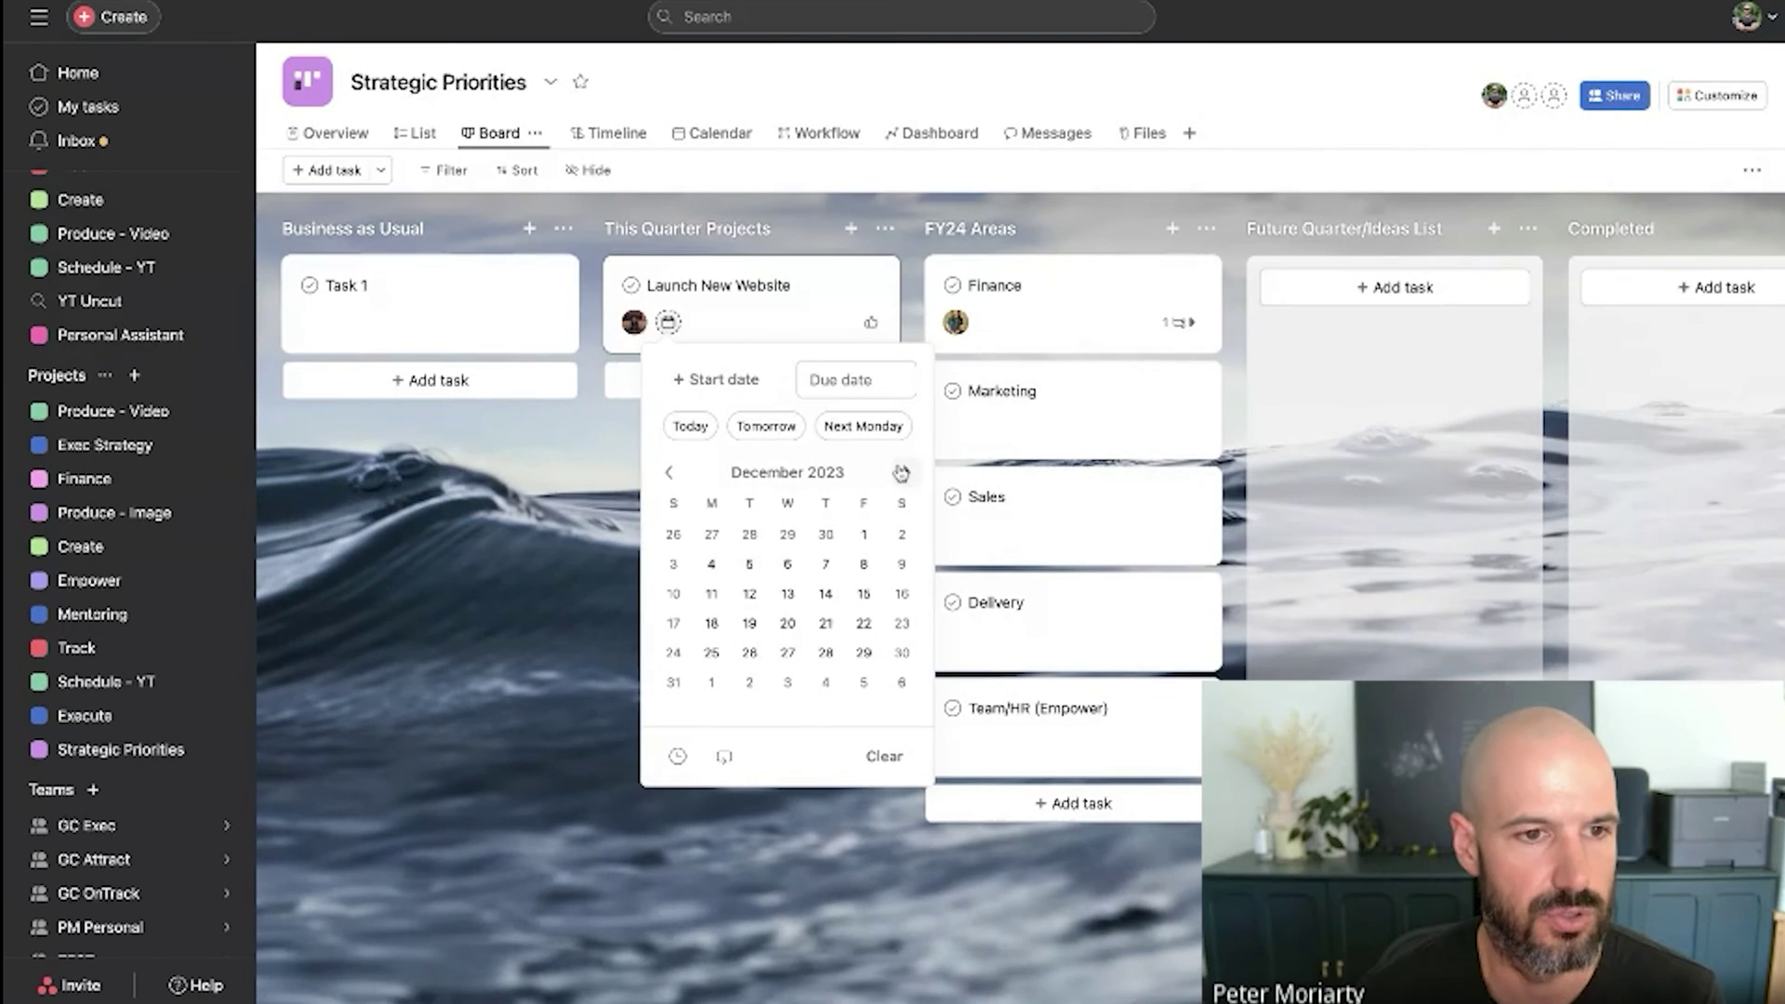
left_click(901, 472)
left_click(674, 534)
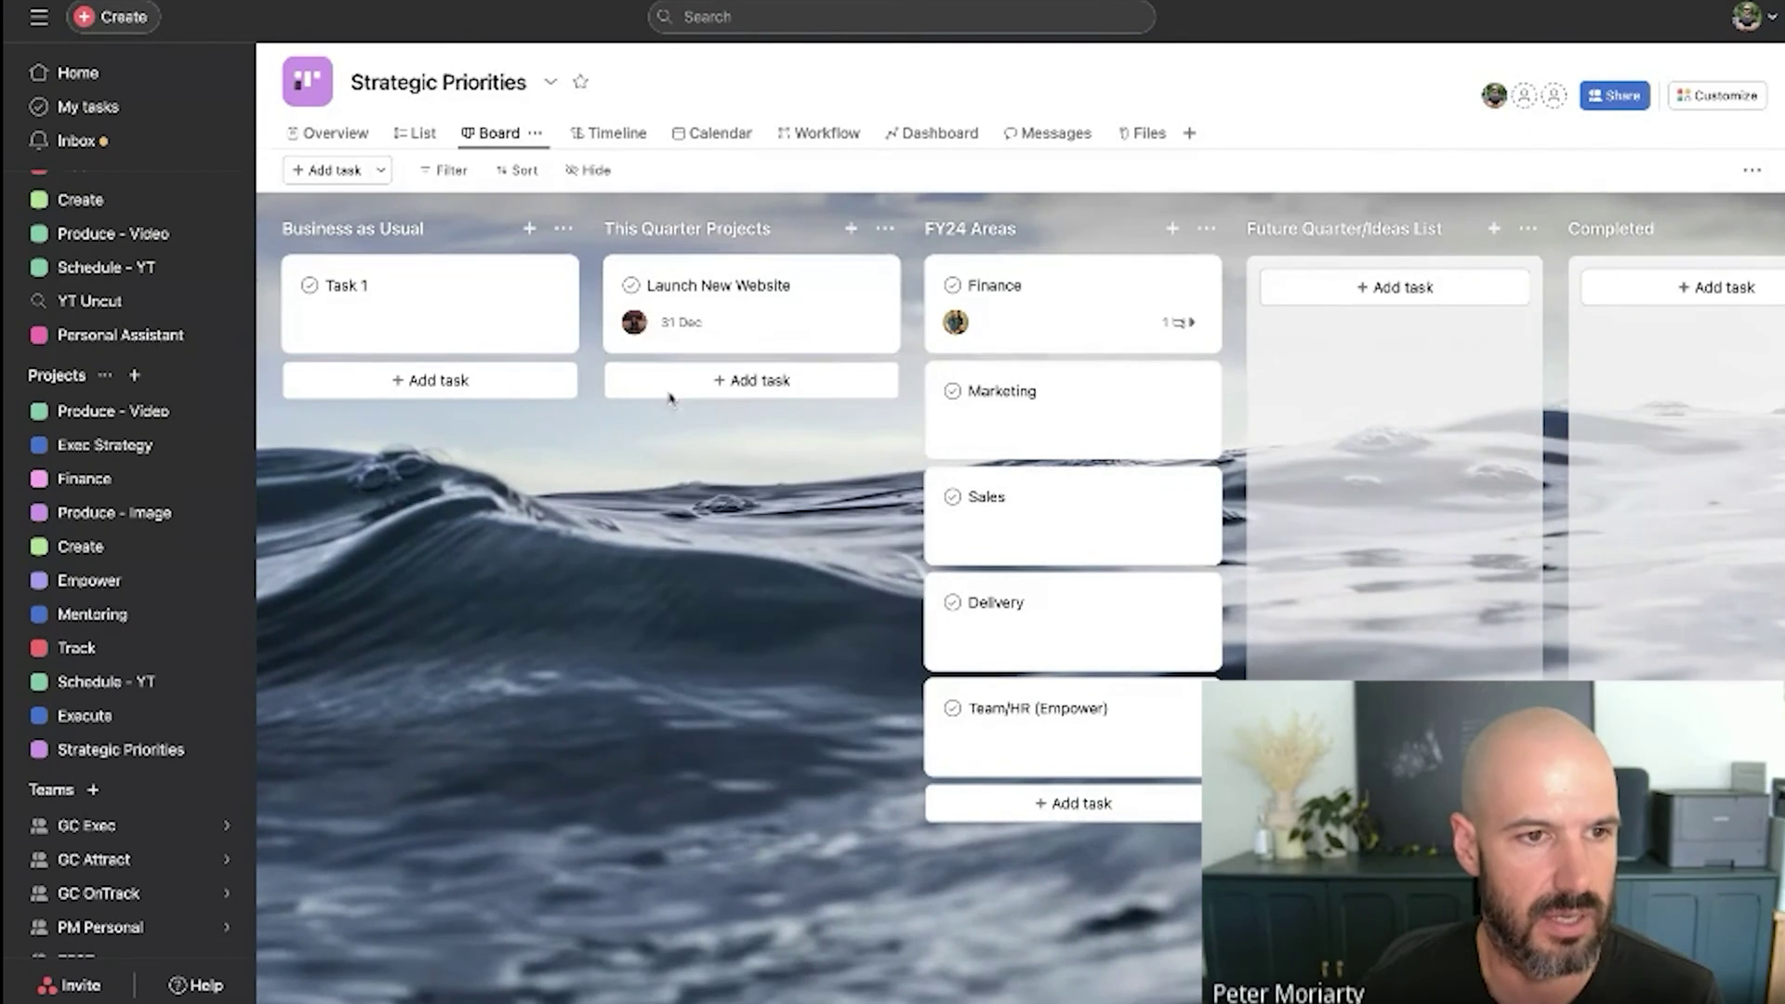
Give Launch New Website the subtasks Get design doc, Copy complete and Approvals with mgmt
left_click(786, 310)
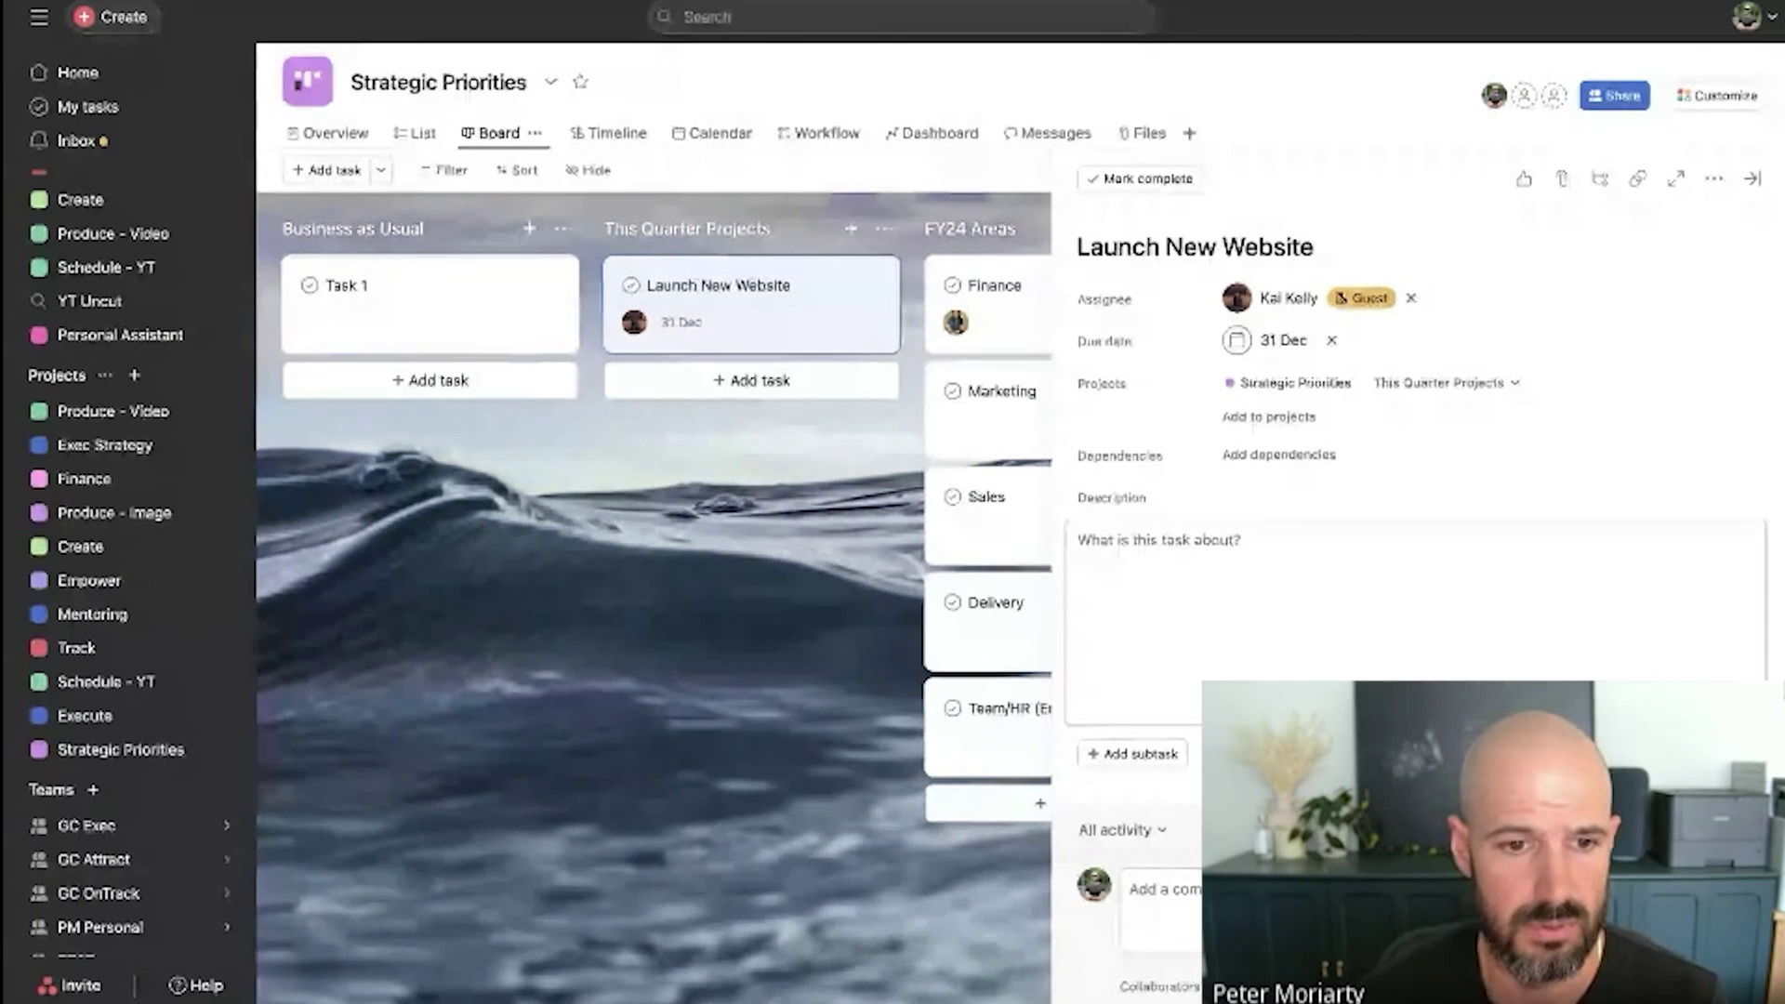
left_click(1170, 749)
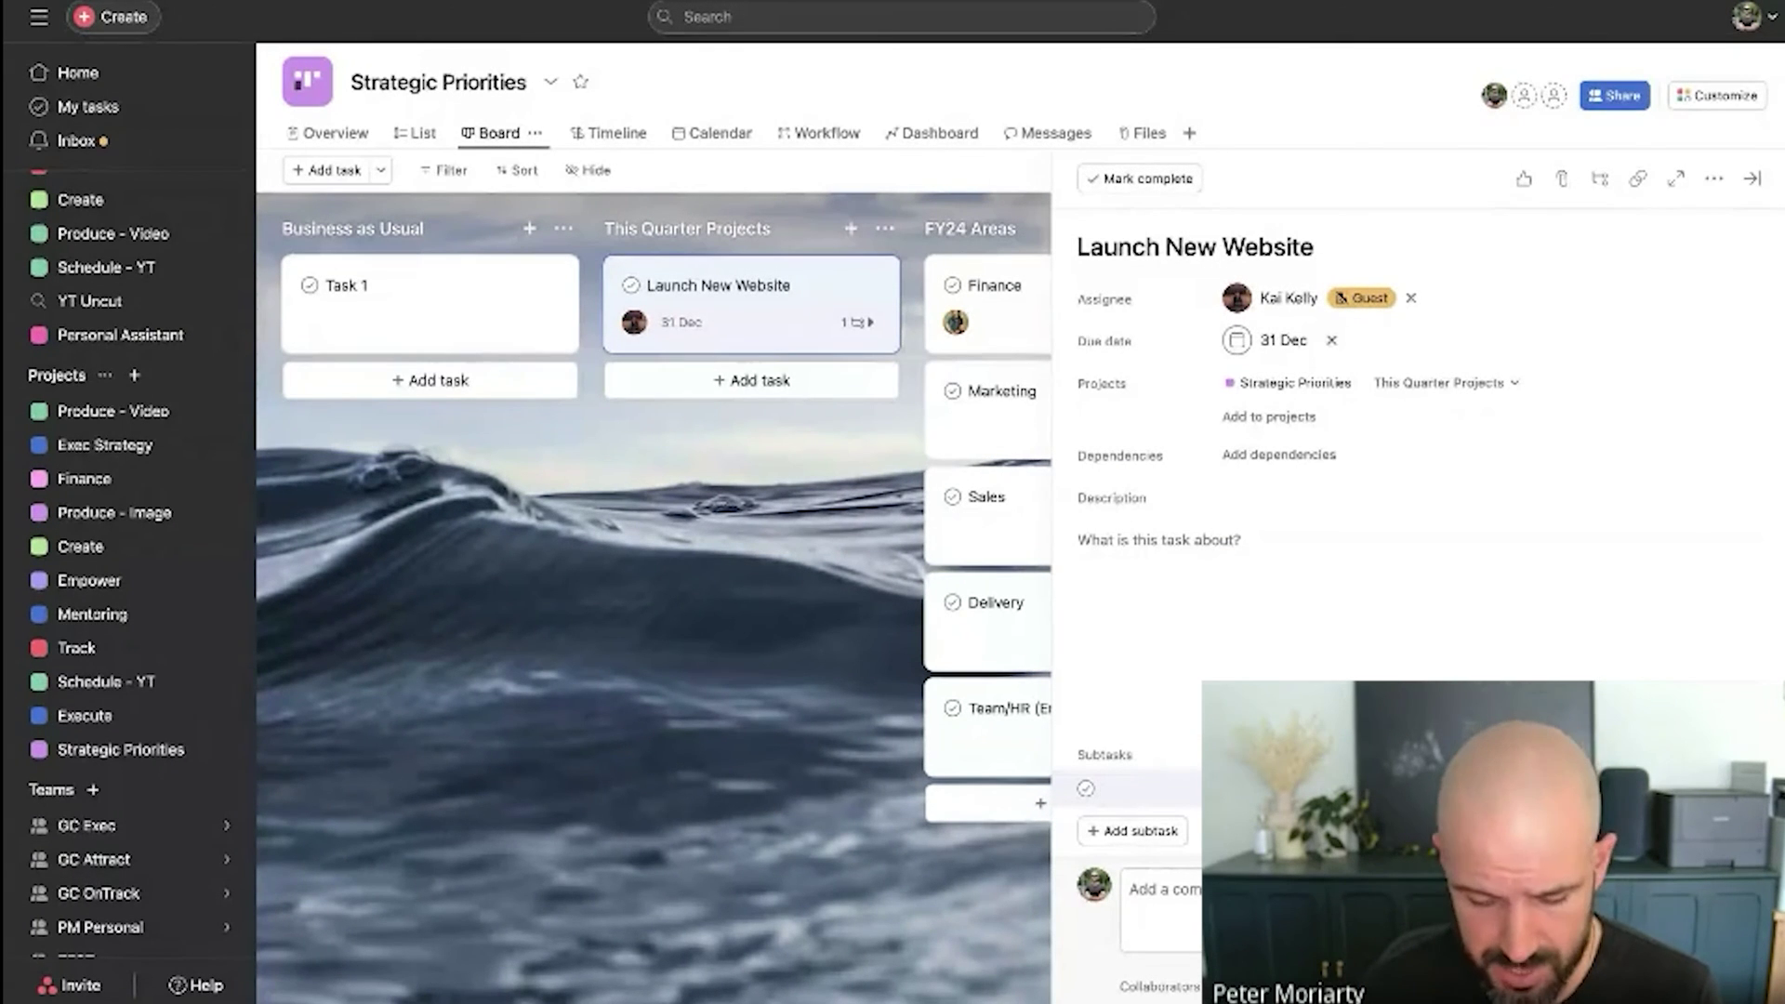
type("Get design doc")
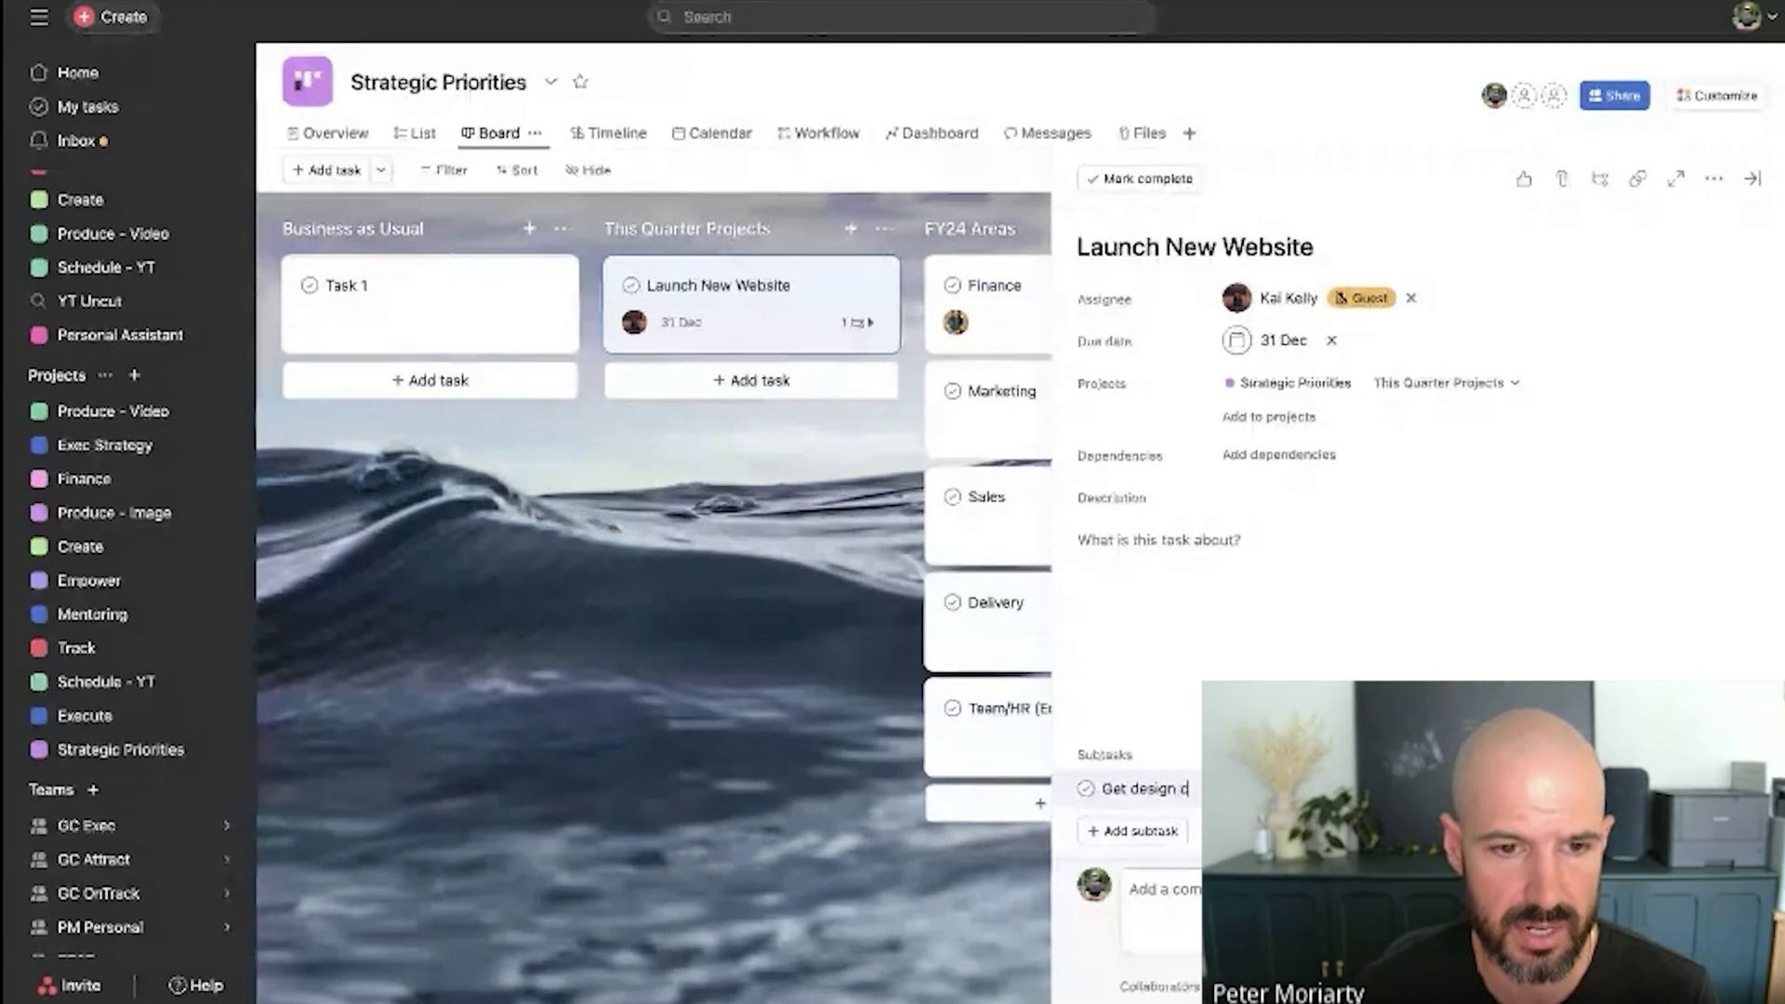
key("Return")
type("Copy")
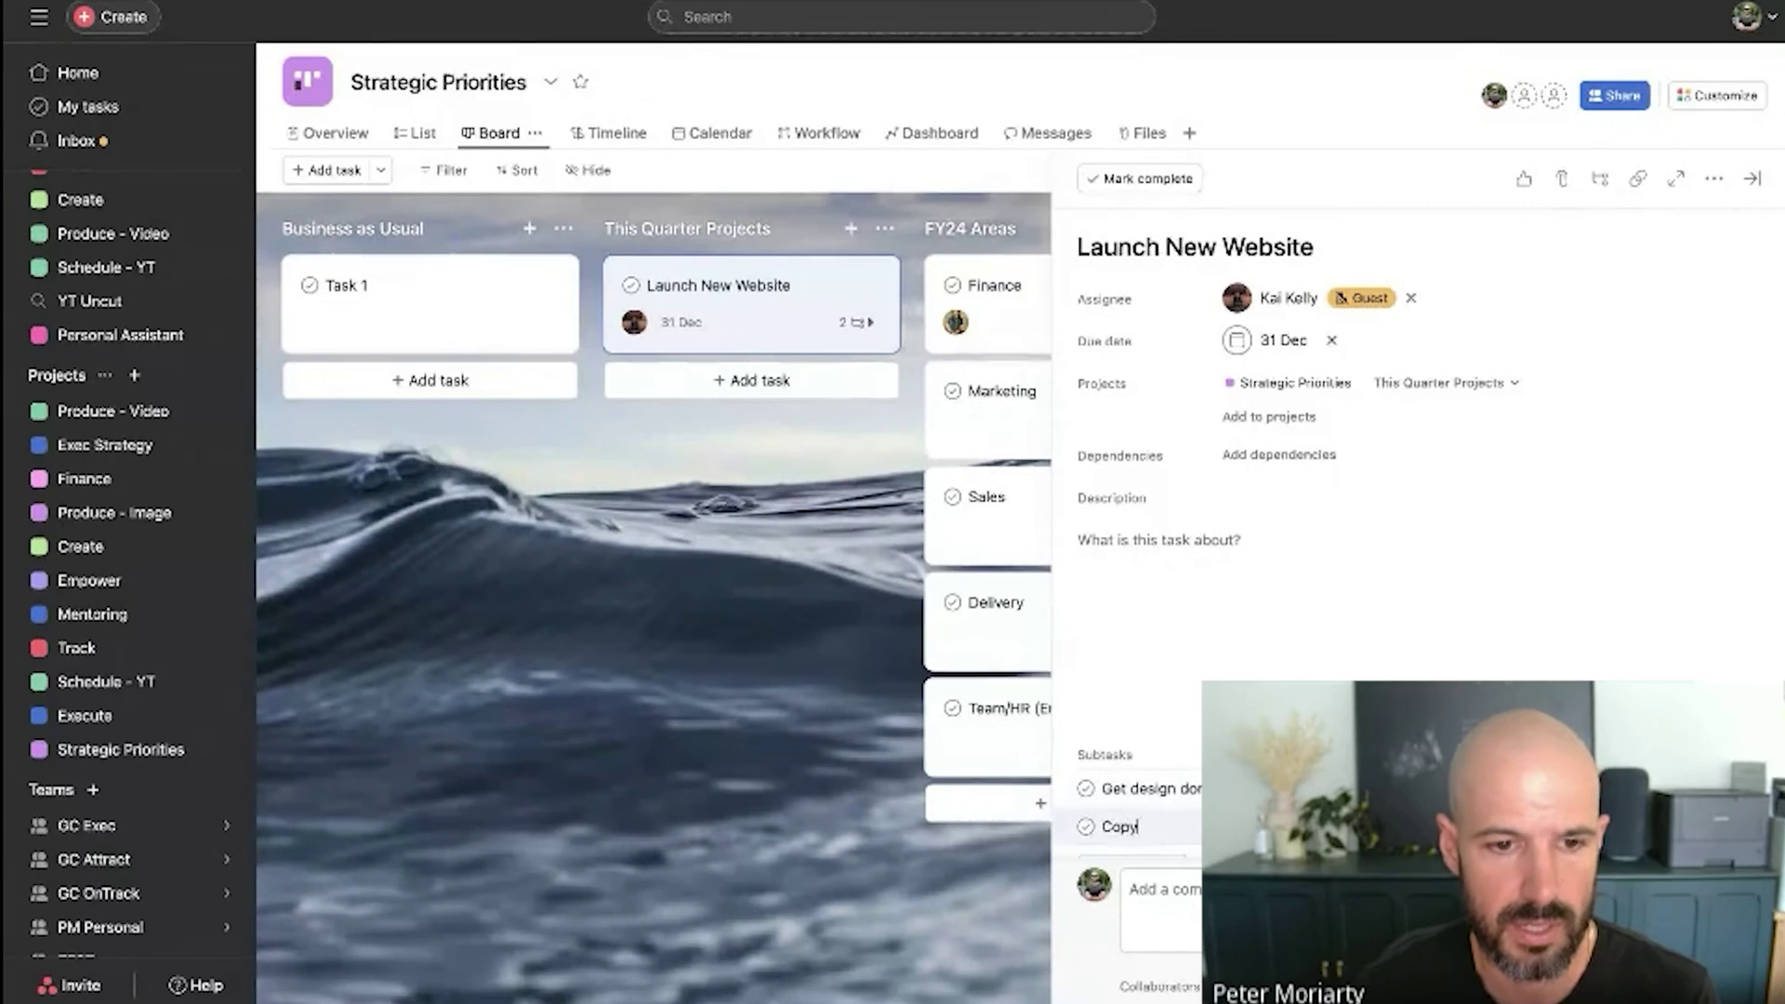
type(" complete")
key("Return")
type("Approvals")
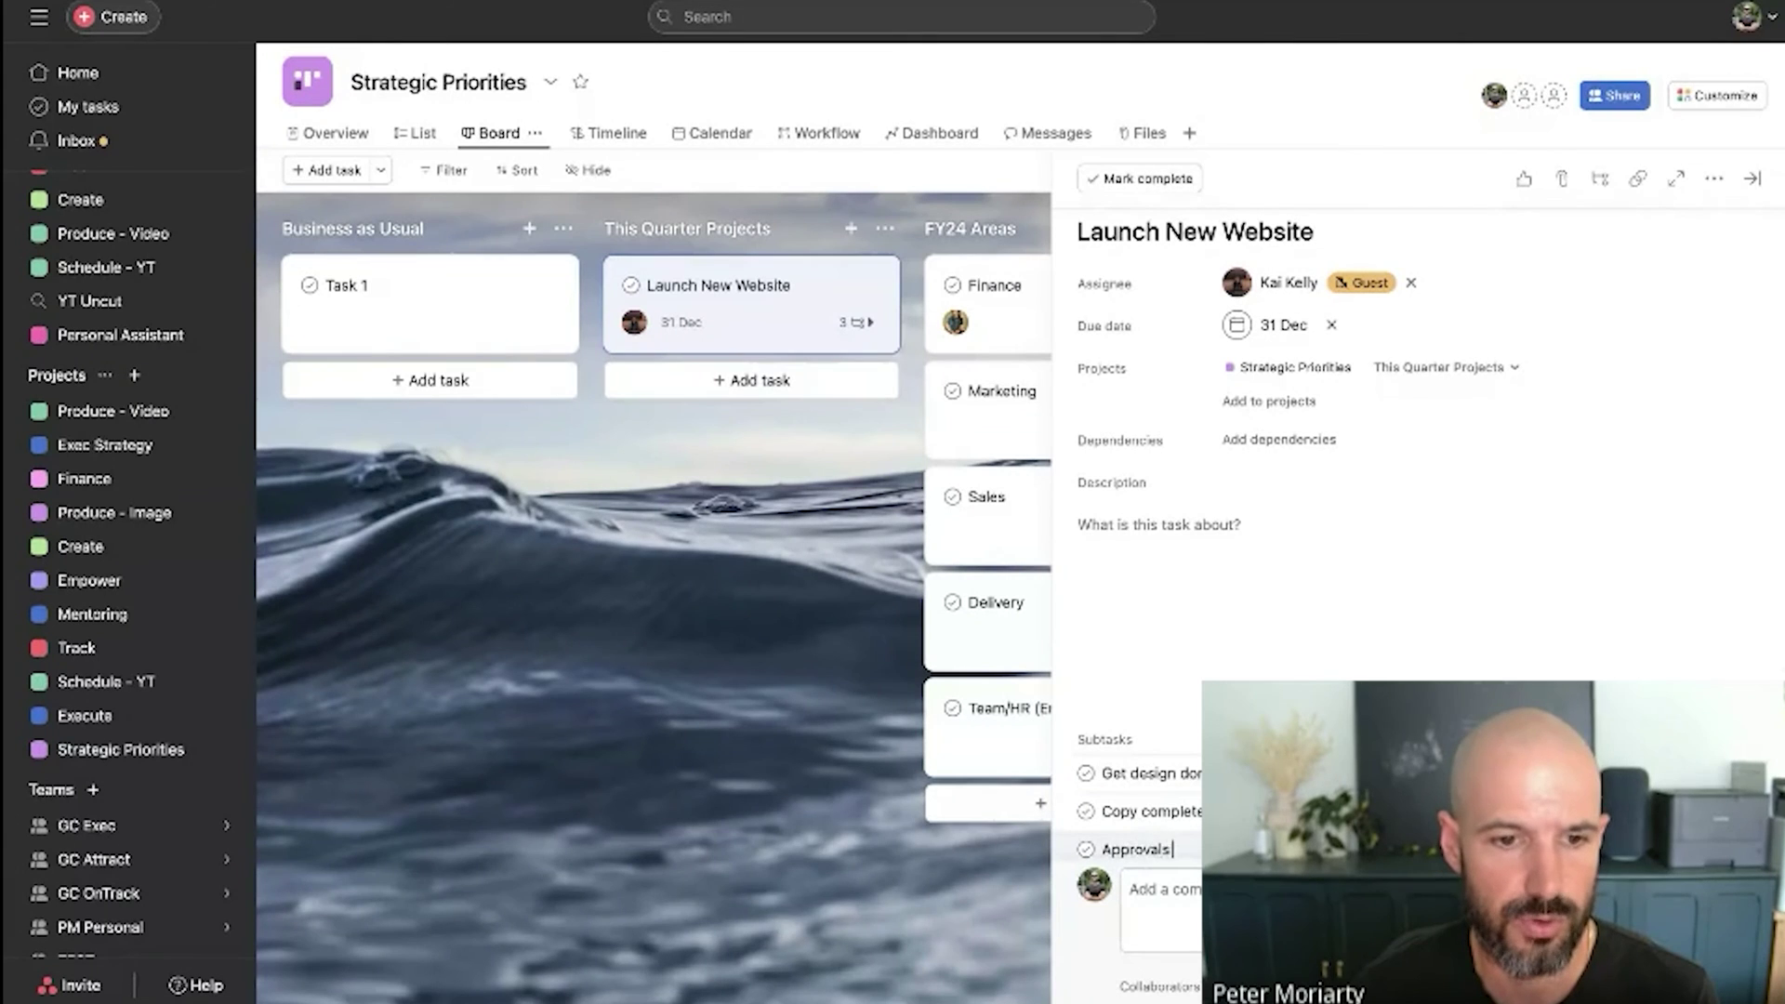
type(" with mgmt")
key("Return")
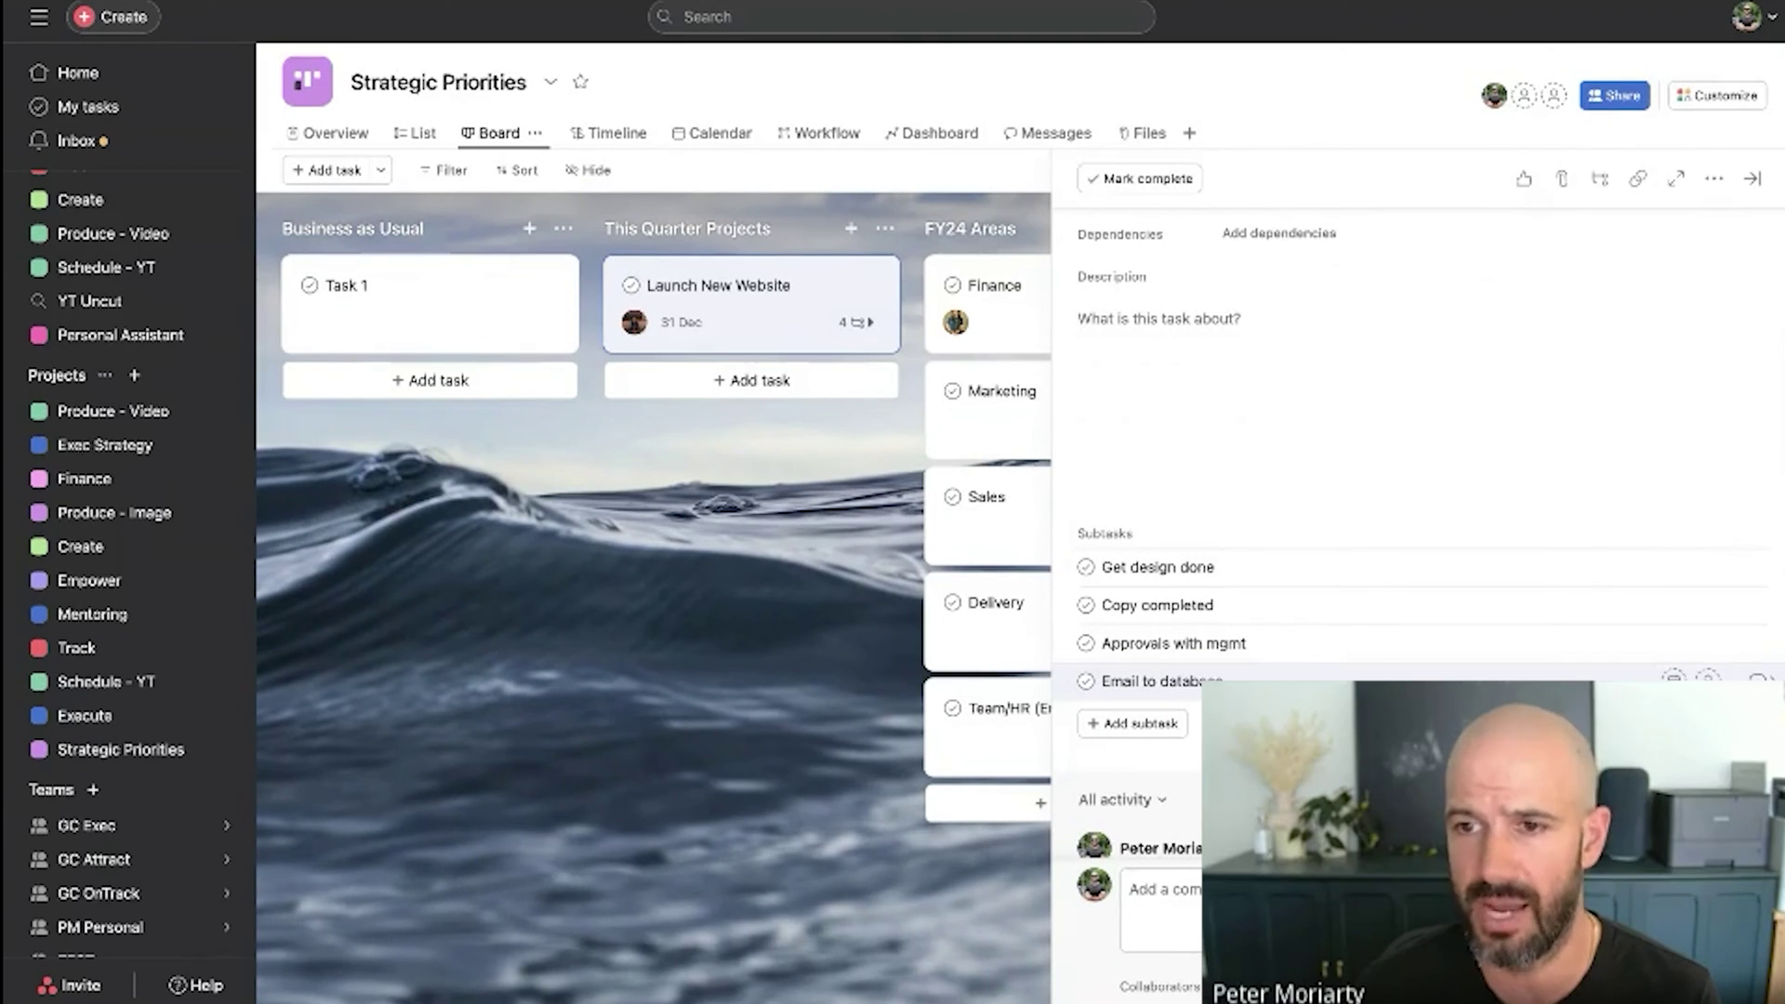
left_click(907, 577)
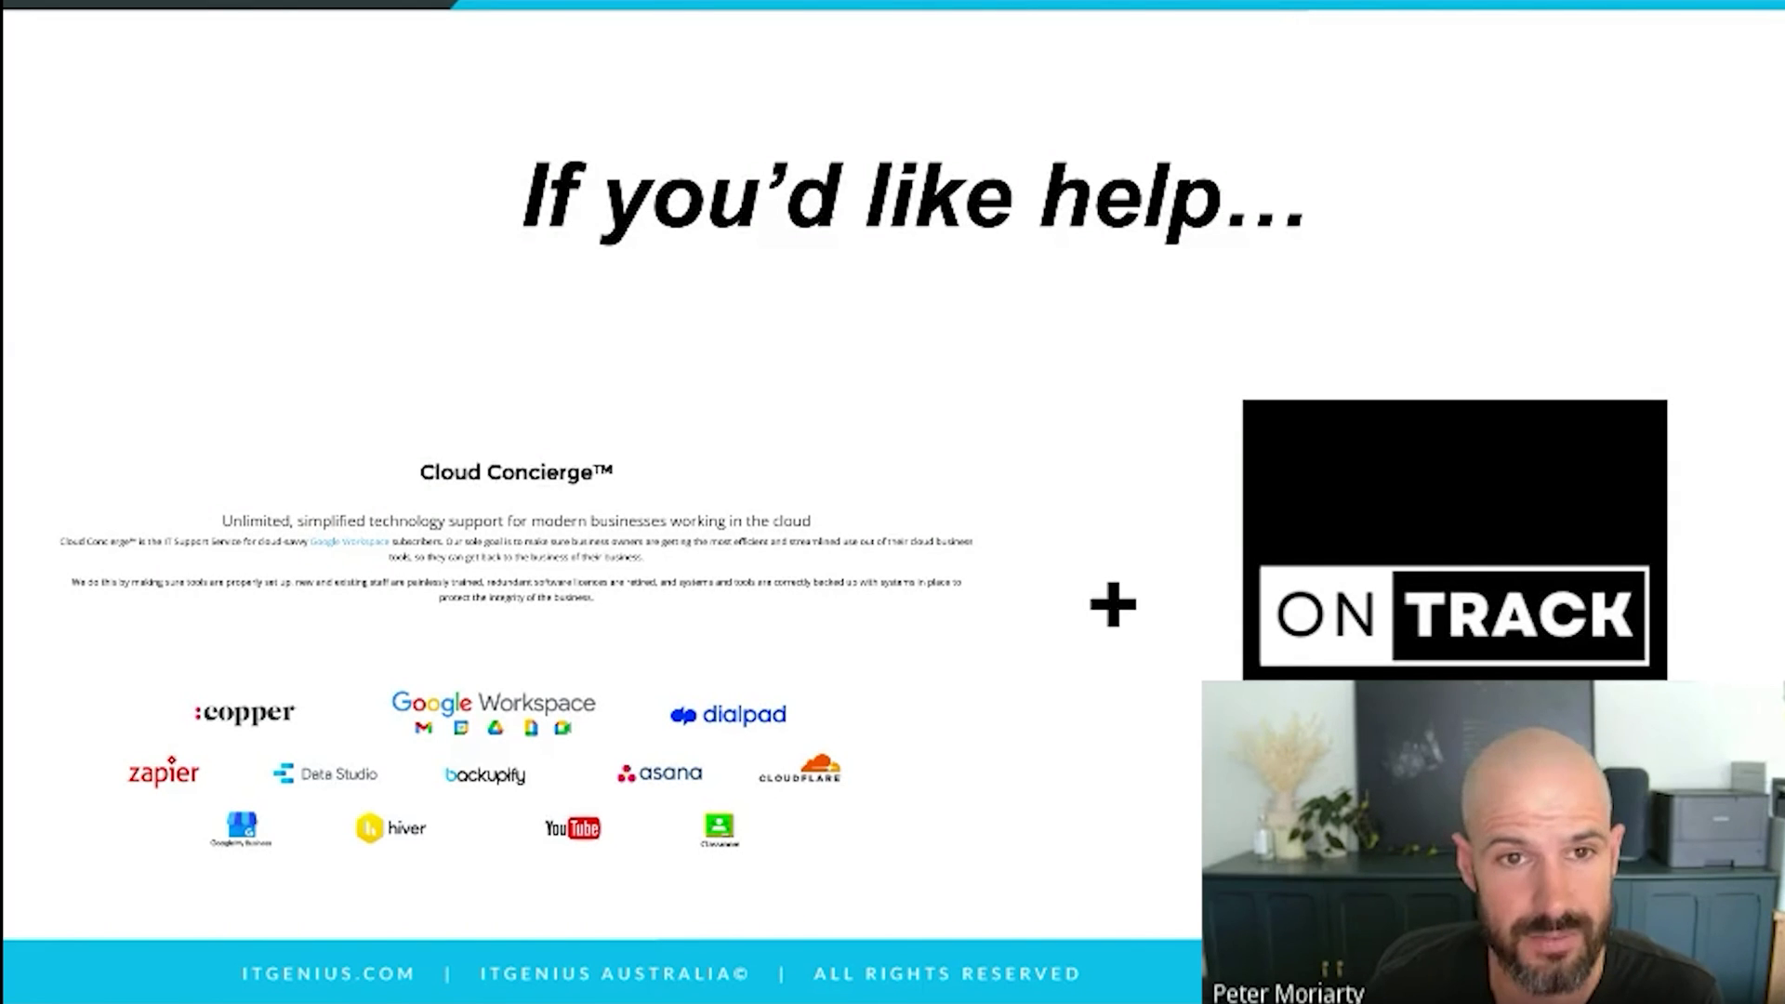
Advance from the help slide to the OnTrack group photo collage slide
left_click(1493, 176)
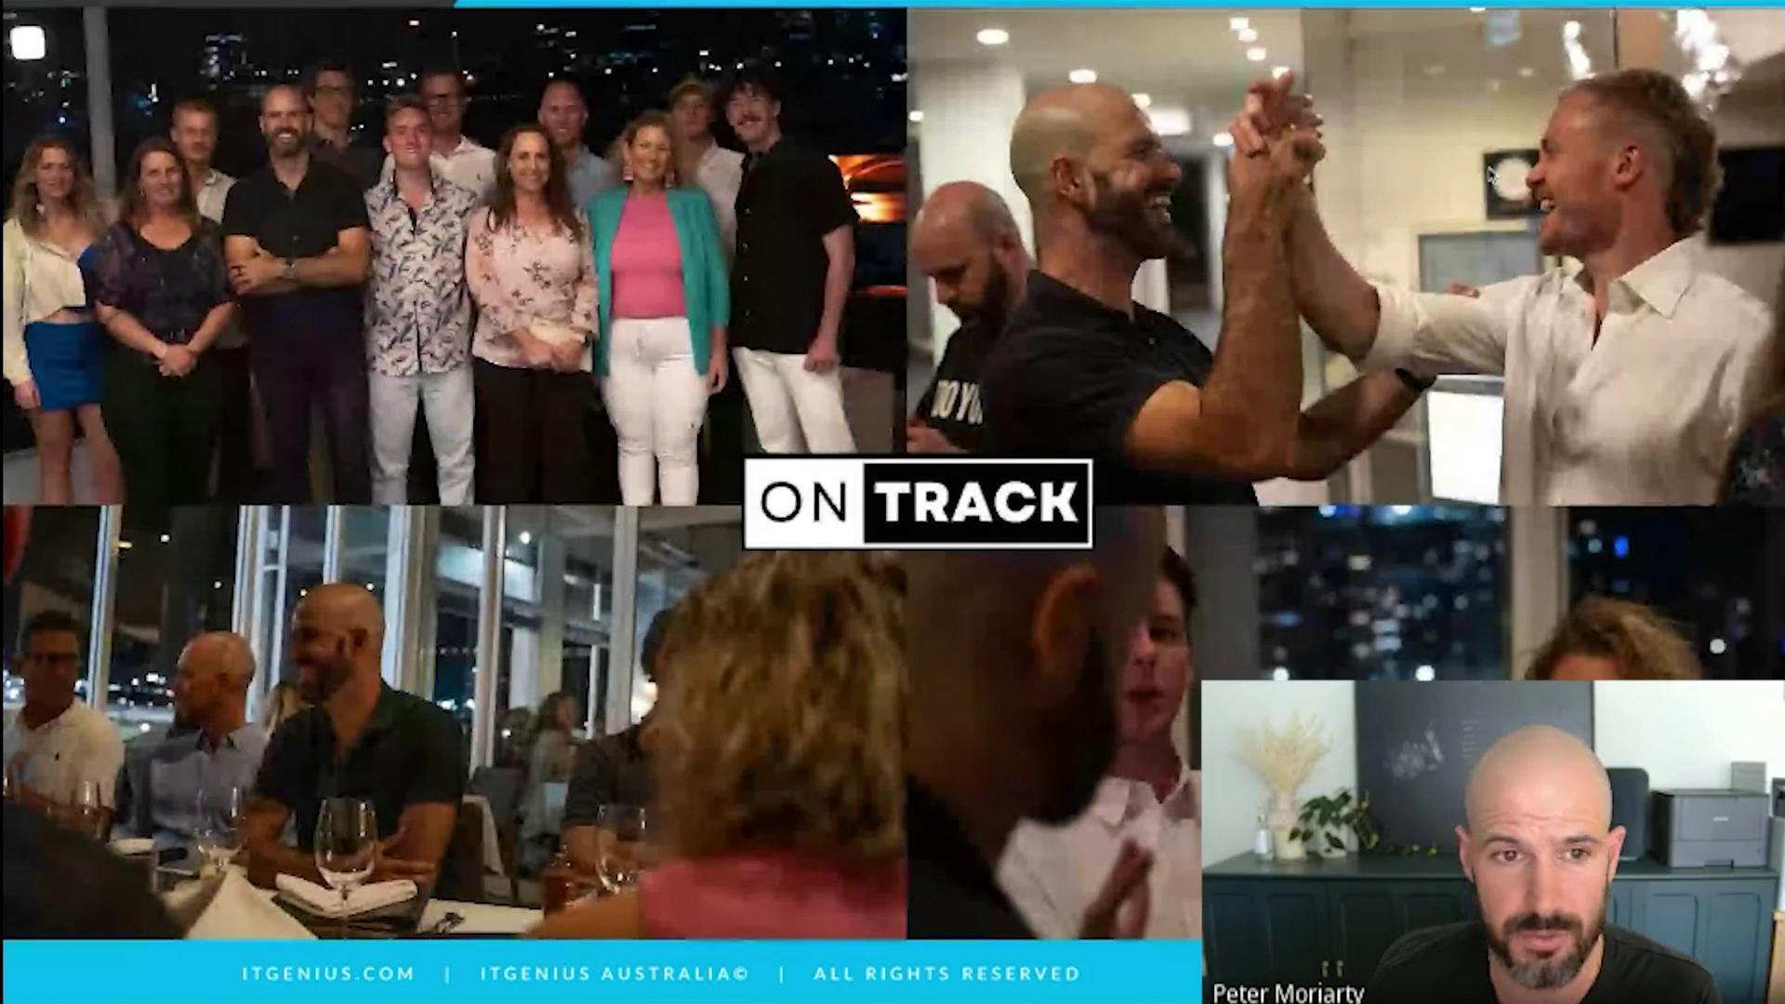